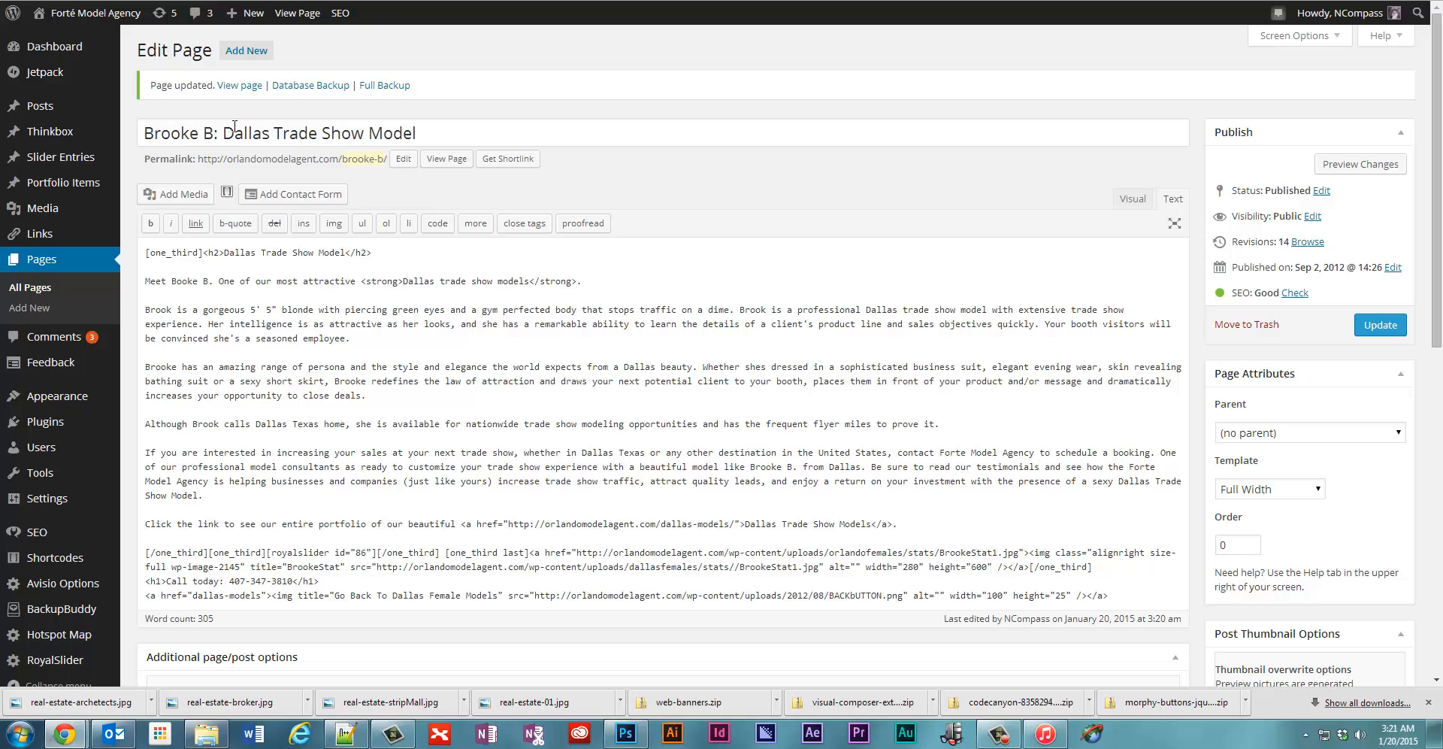
Review the page's content in the editor and the focus keyword in its Yoast SEO settings.
scroll(426, 224, "down", 7)
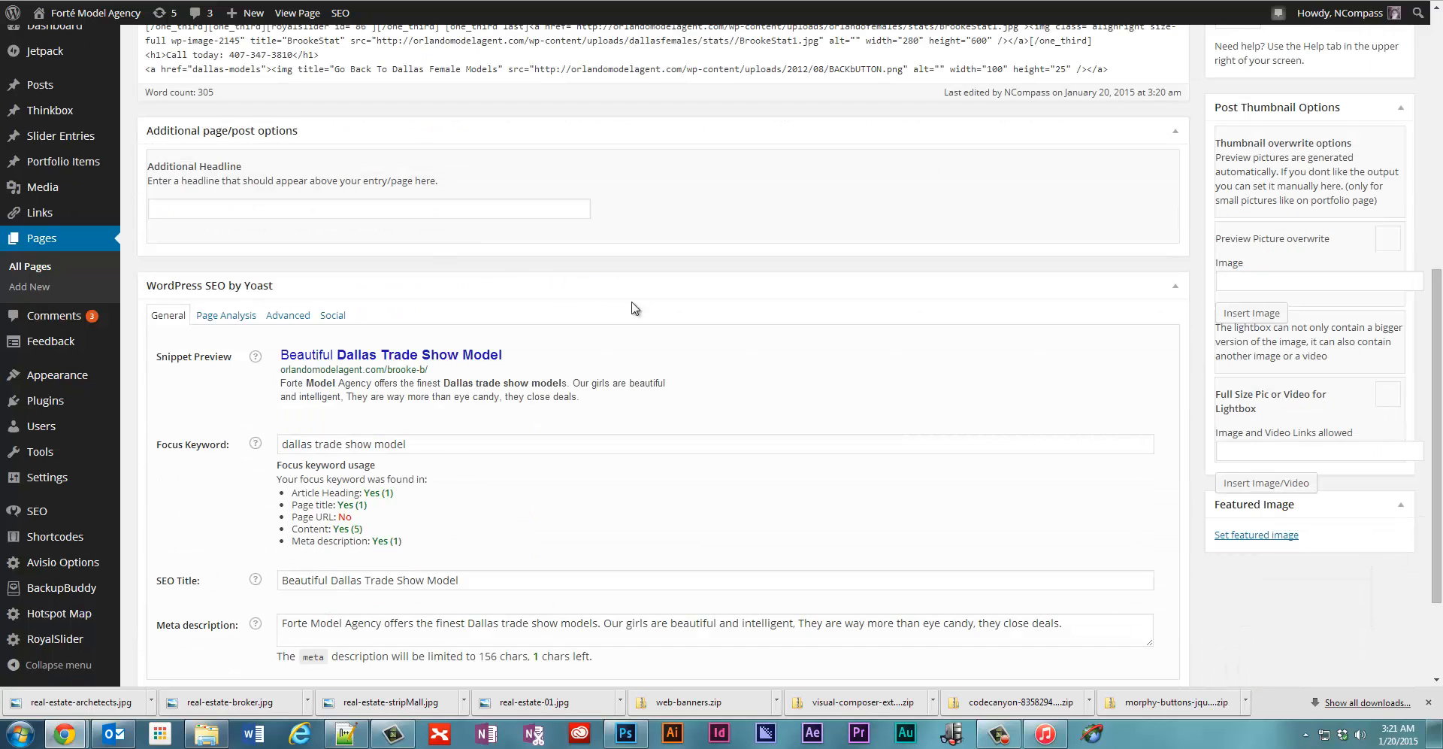
scroll(725, 378, "up", 2)
scroll(727, 387, "down", 3)
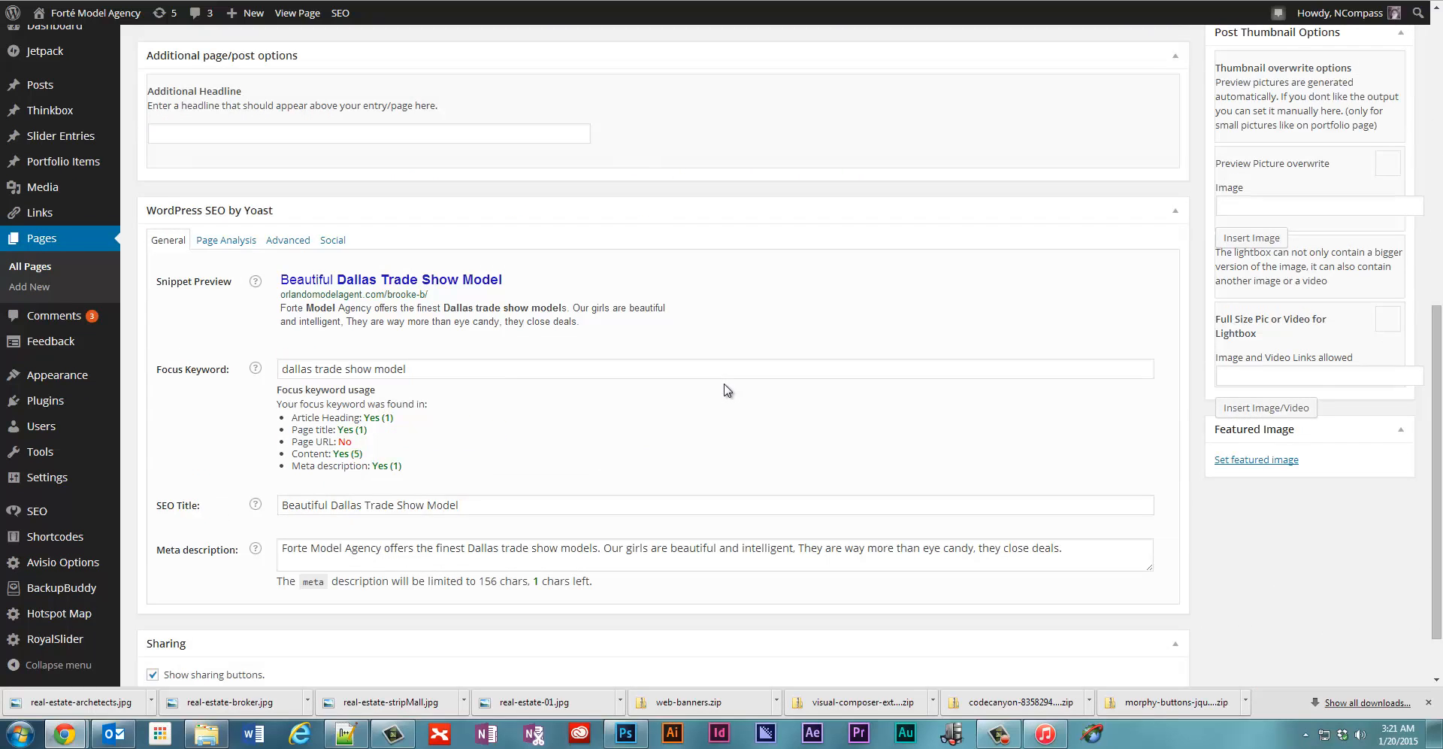
scroll(724, 390, "down", 1)
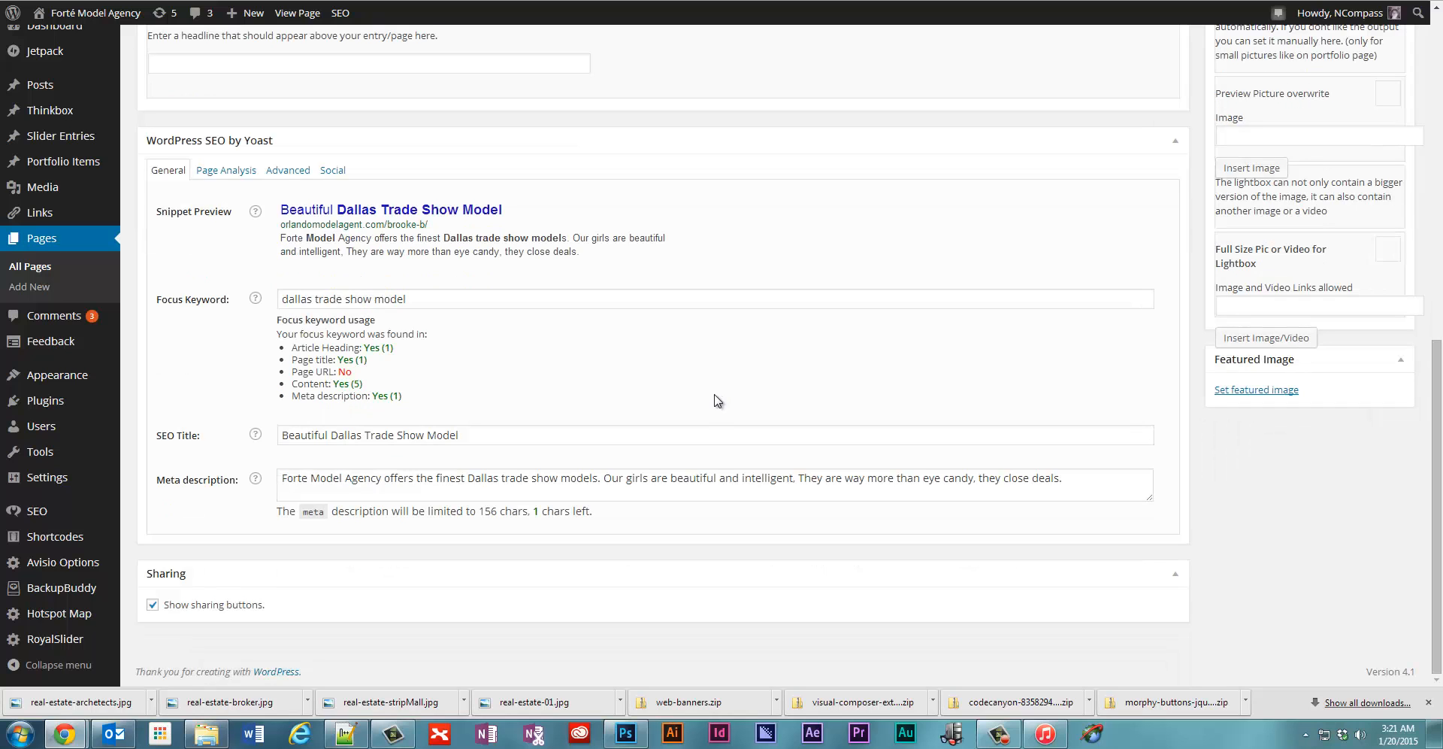
scroll(939, 331, "up", 6)
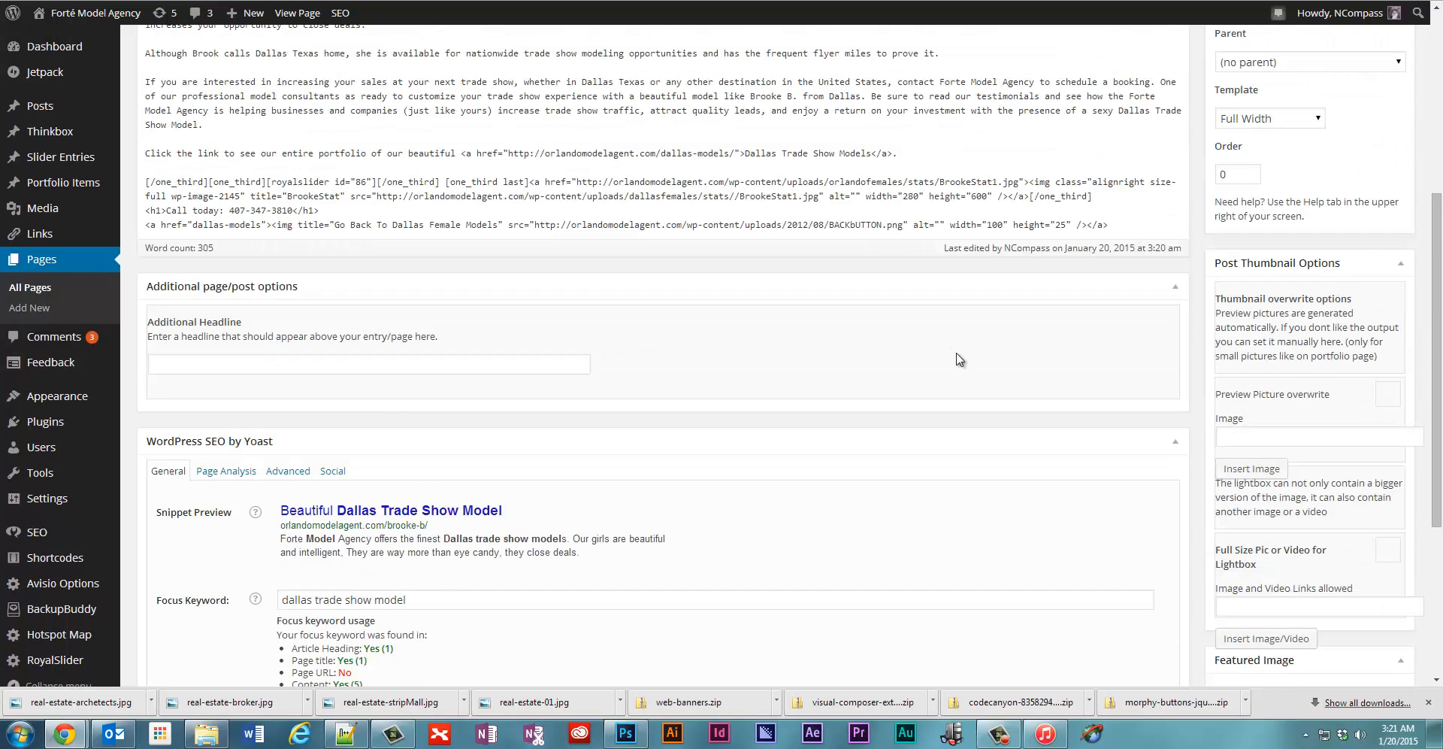
scroll(993, 358, "up", 1)
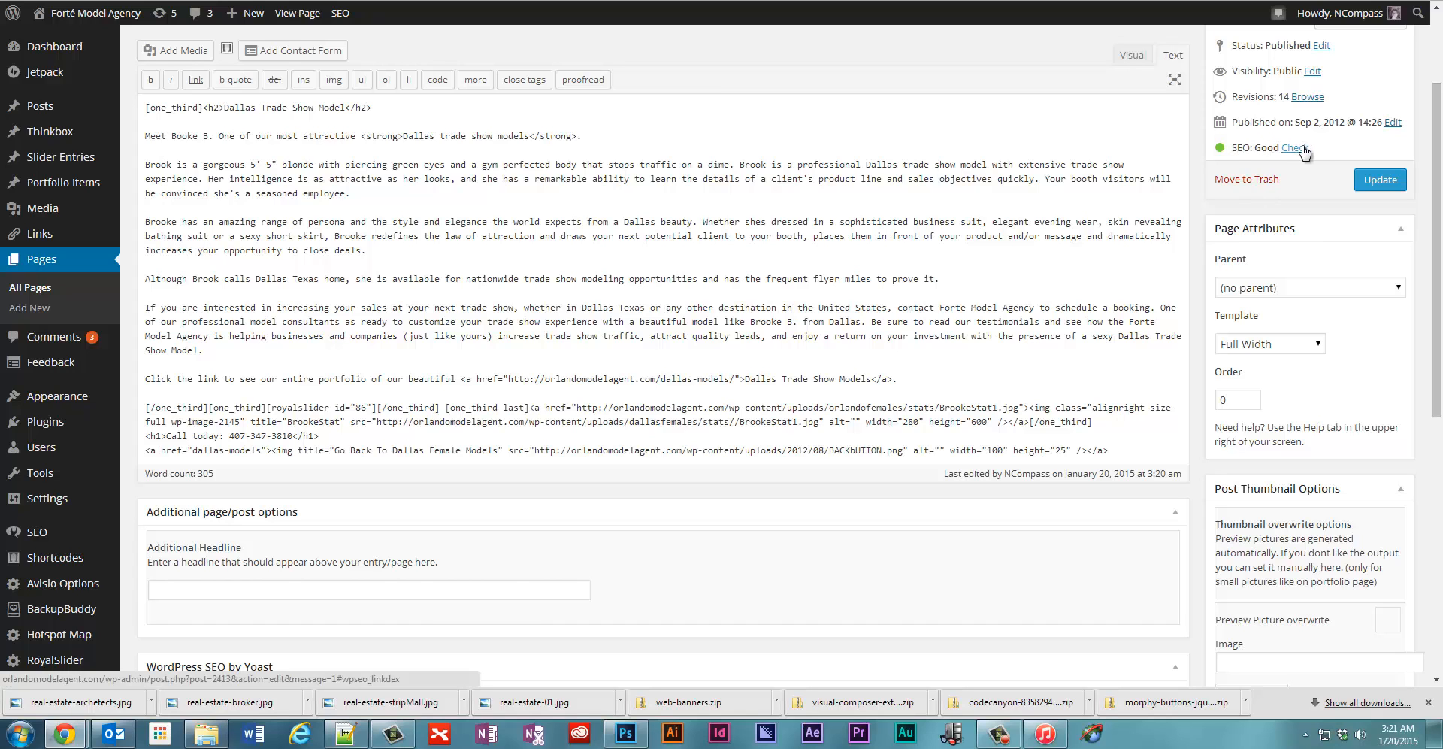
scroll(606, 471, "down", 7)
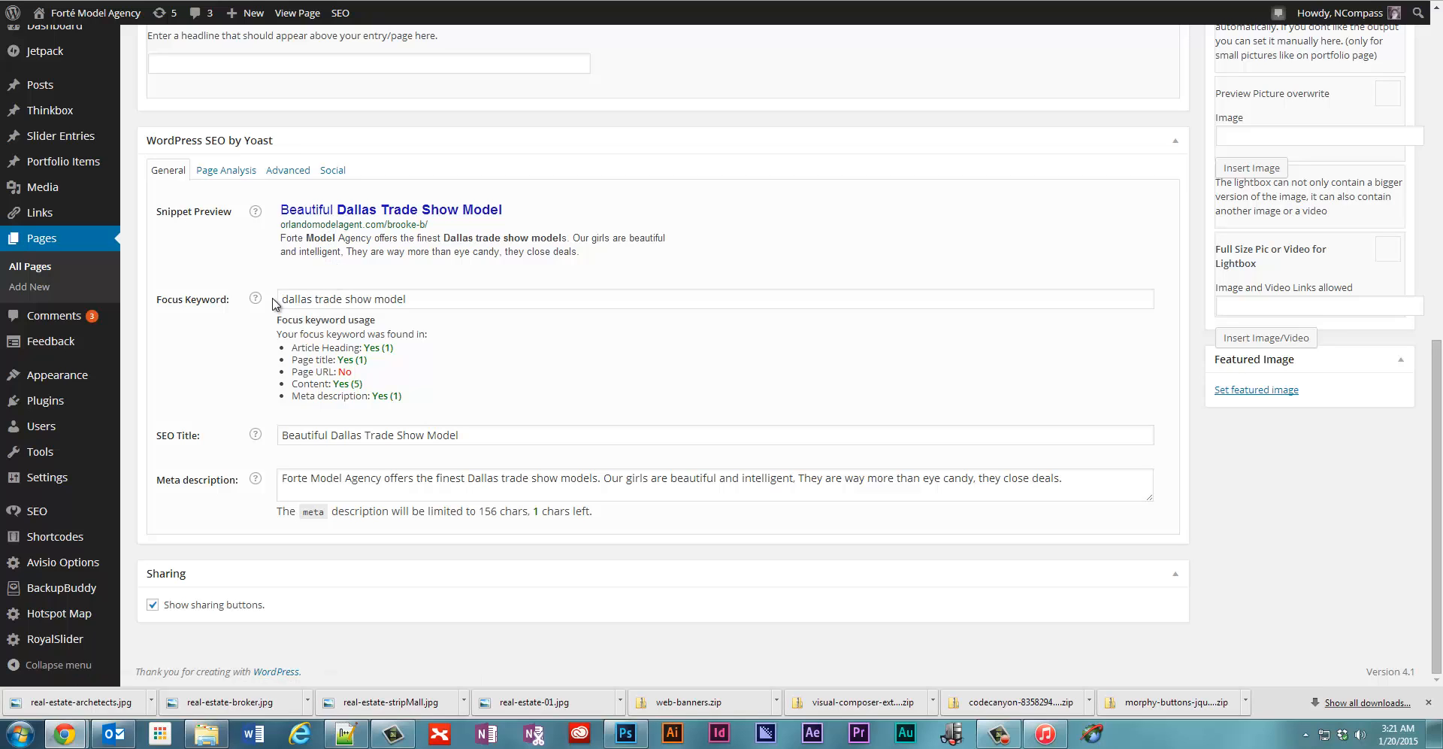
left_click_drag(282, 299, 407, 299)
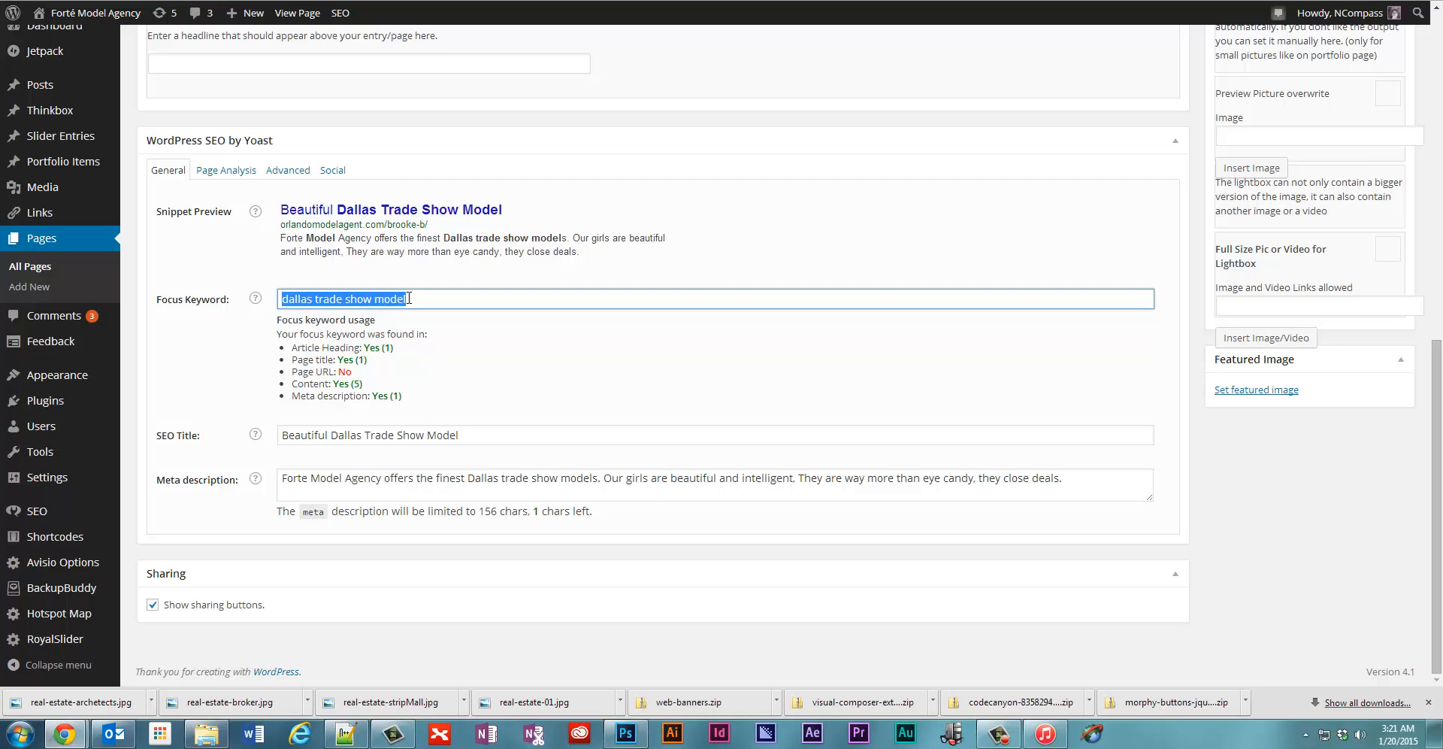
left_click(295, 279)
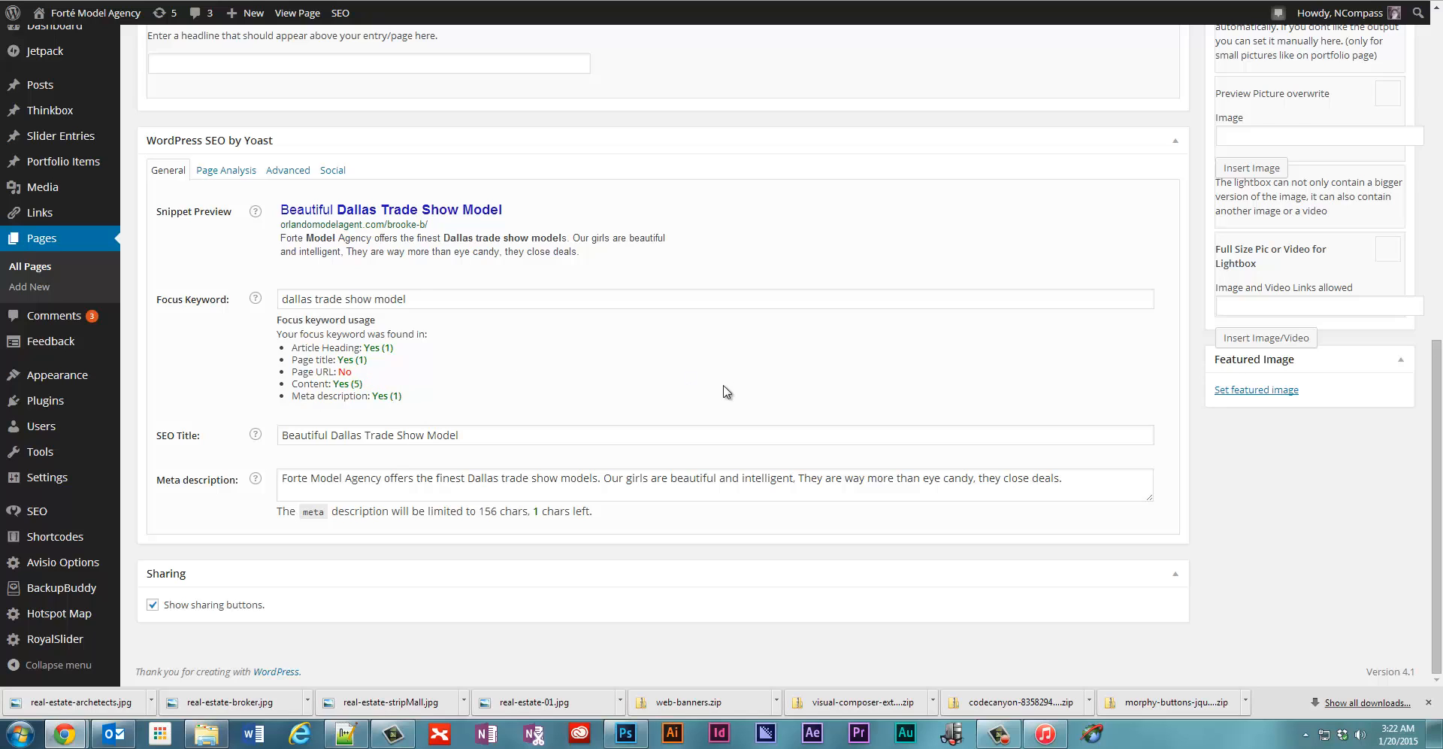
Check the page's SEO status and examine the phrase "Dallas trade show models" in the meta description.
scroll(726, 390, "up", 8)
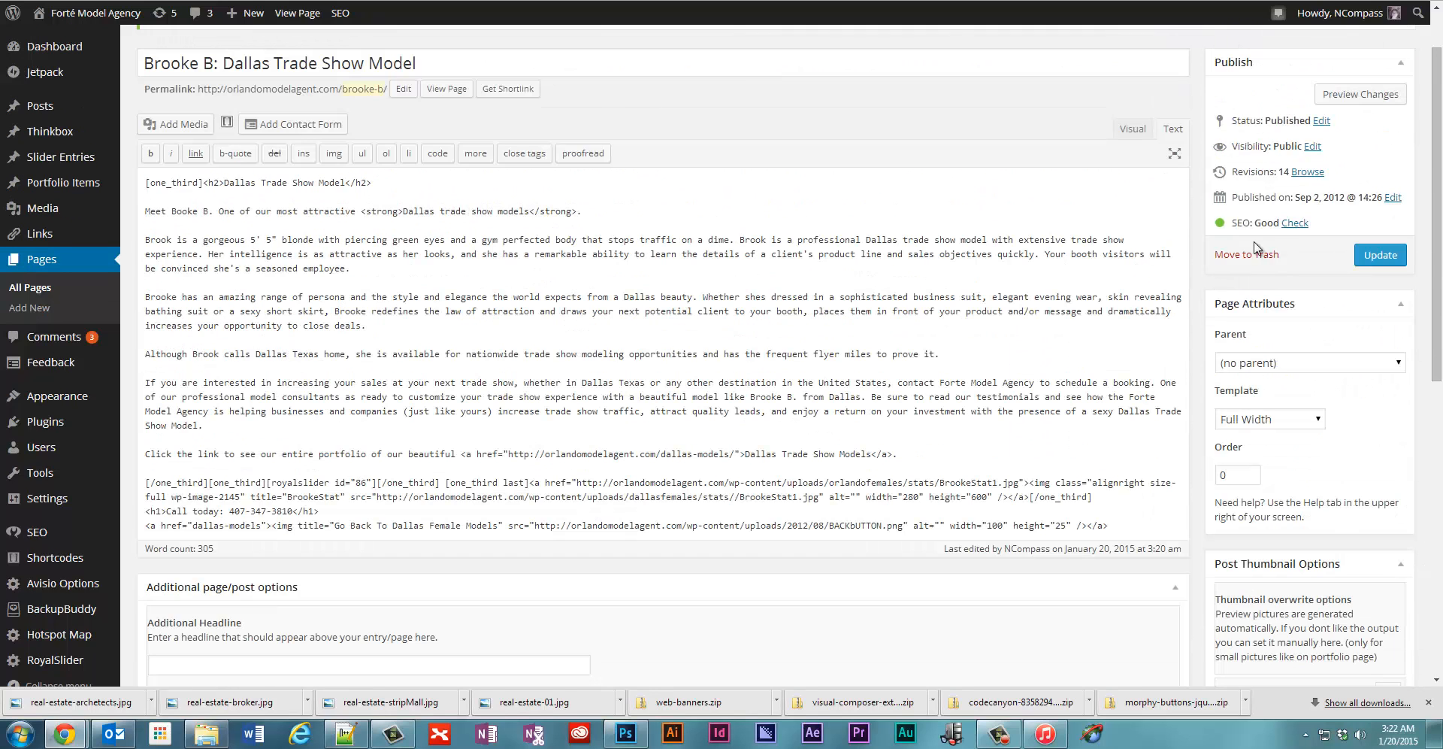
scroll(633, 428, "down", 8)
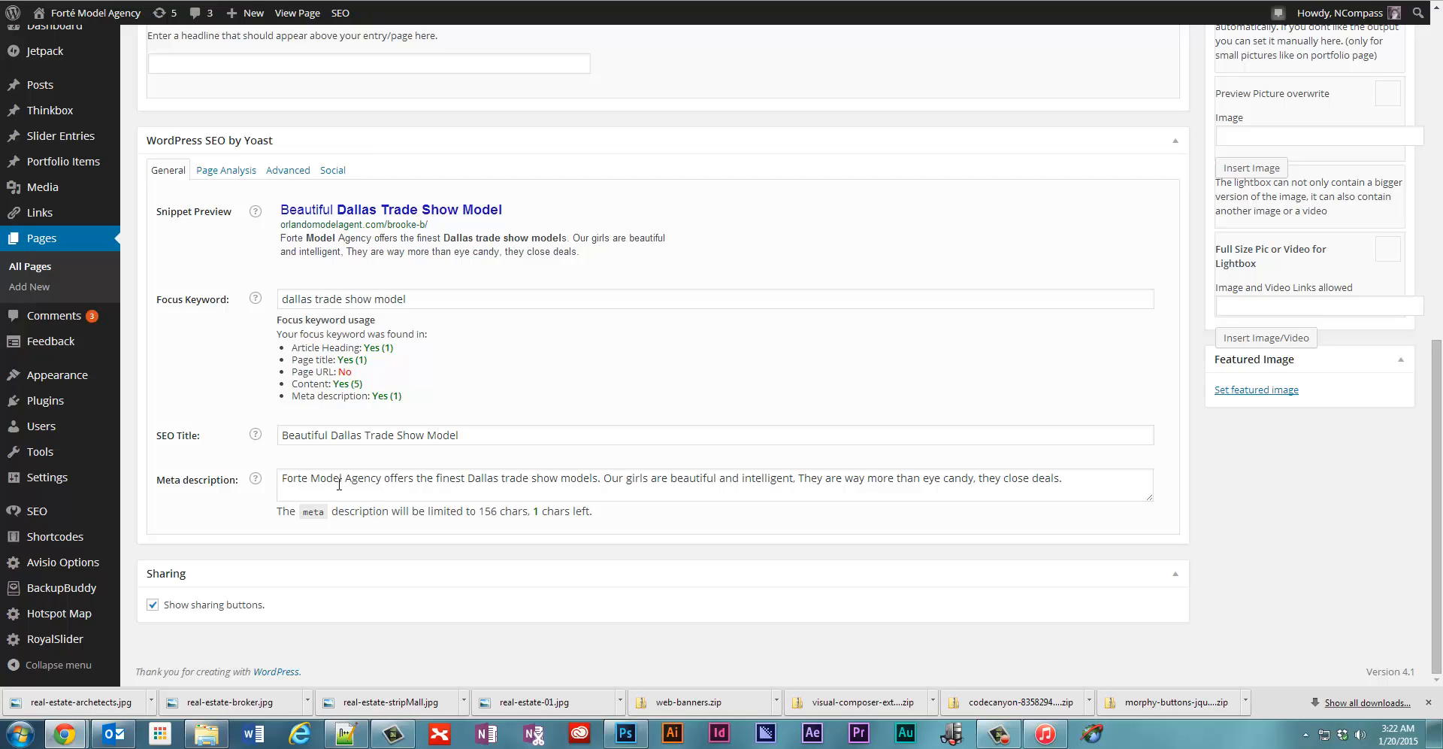
left_click(474, 478)
left_click_drag(468, 478, 598, 478)
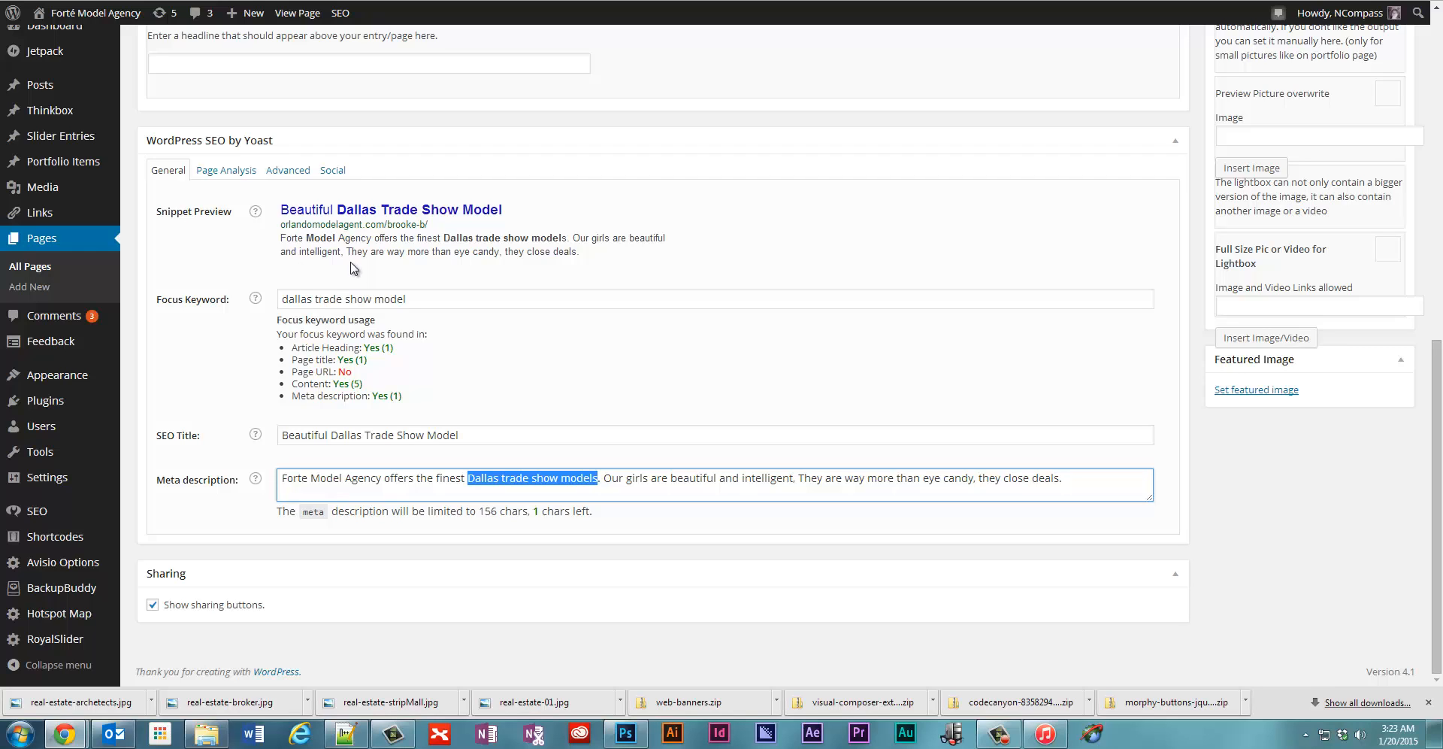
left_click(217, 349)
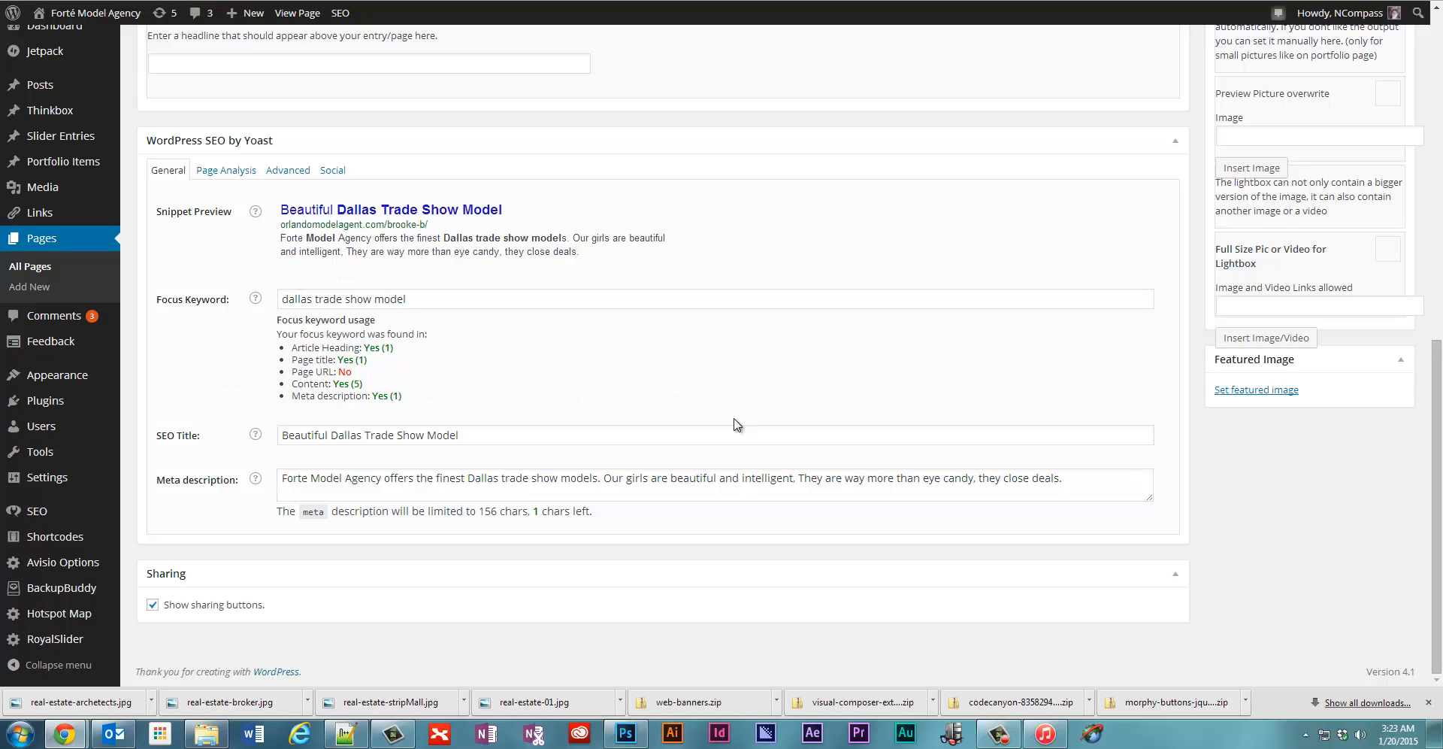
Open the Yoast page analysis and compare its findings with the page's permalink and content.
left_click(222, 173)
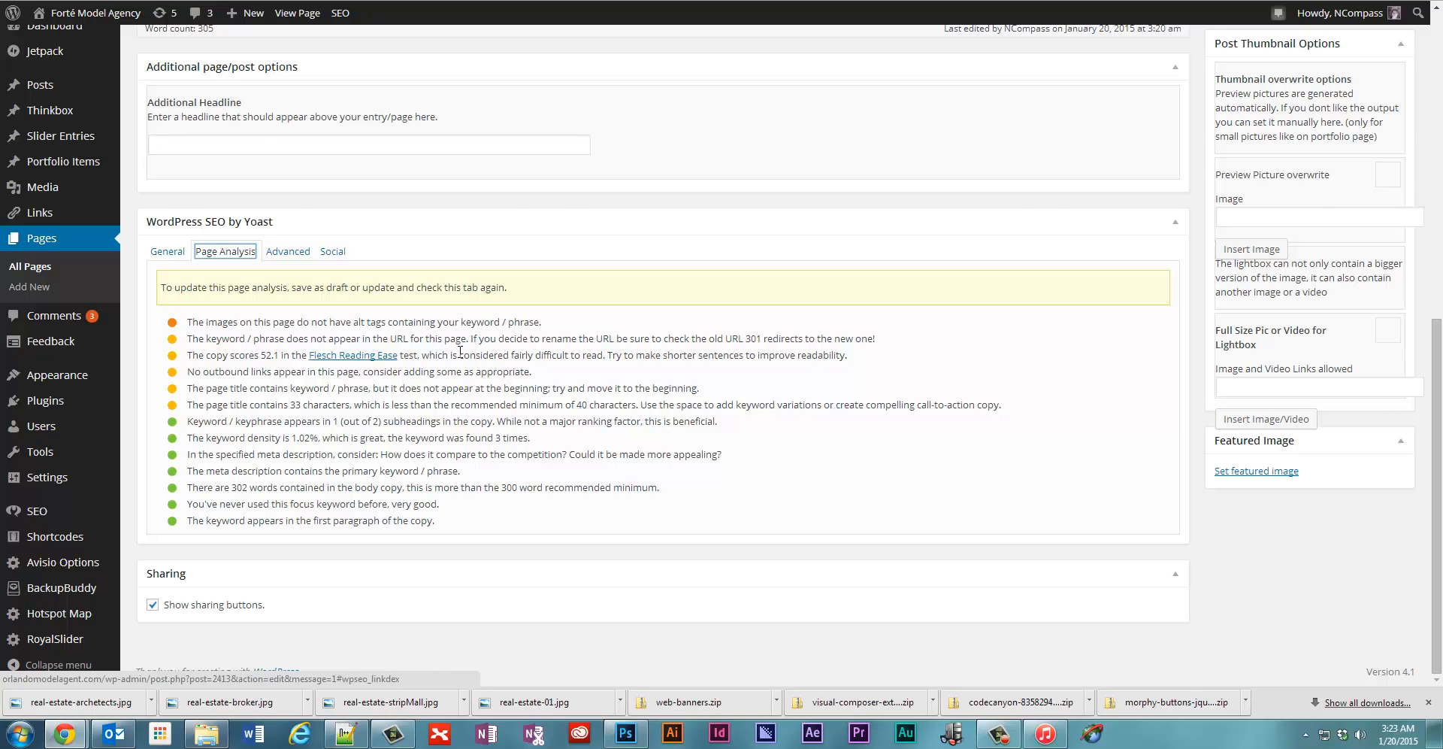
scroll(460, 351, "up", 8)
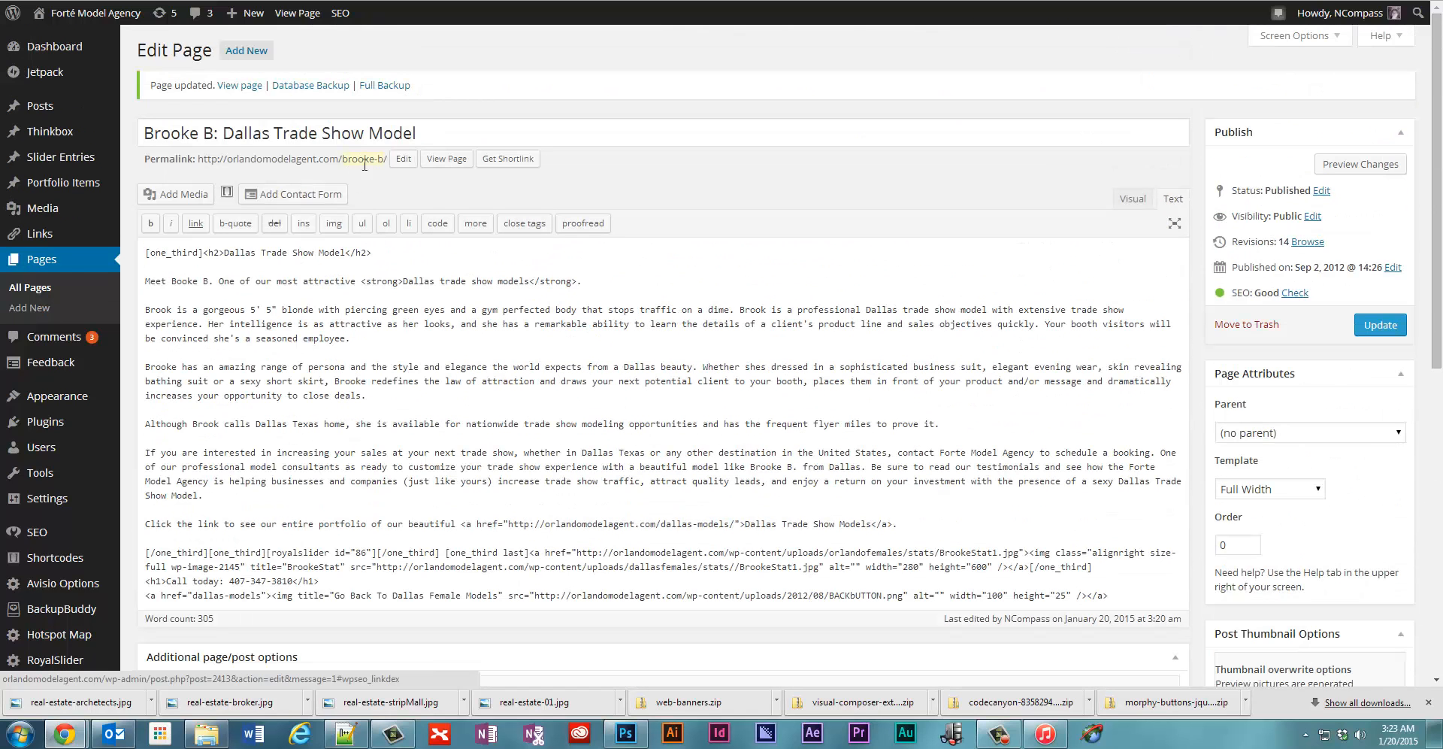
scroll(426, 434, "down", 5)
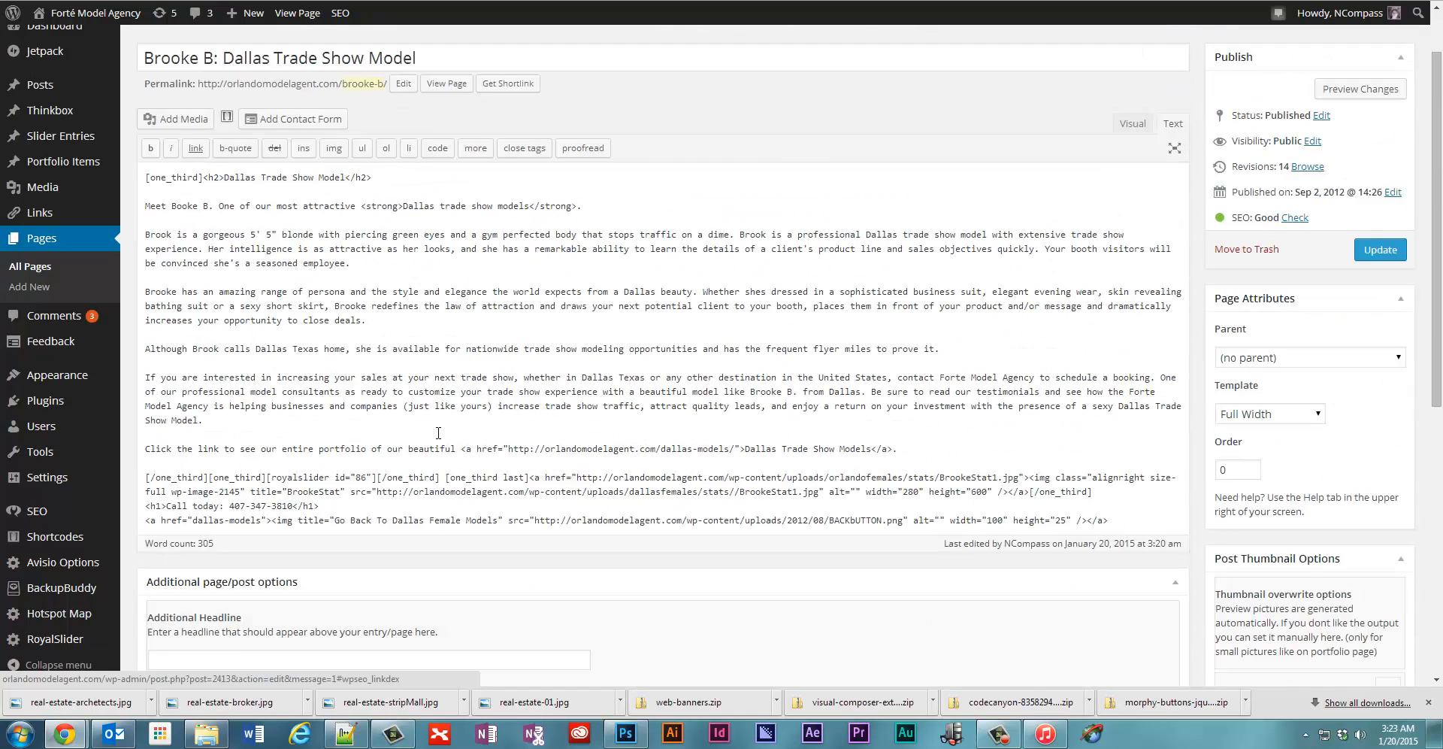
scroll(426, 434, "down", 3)
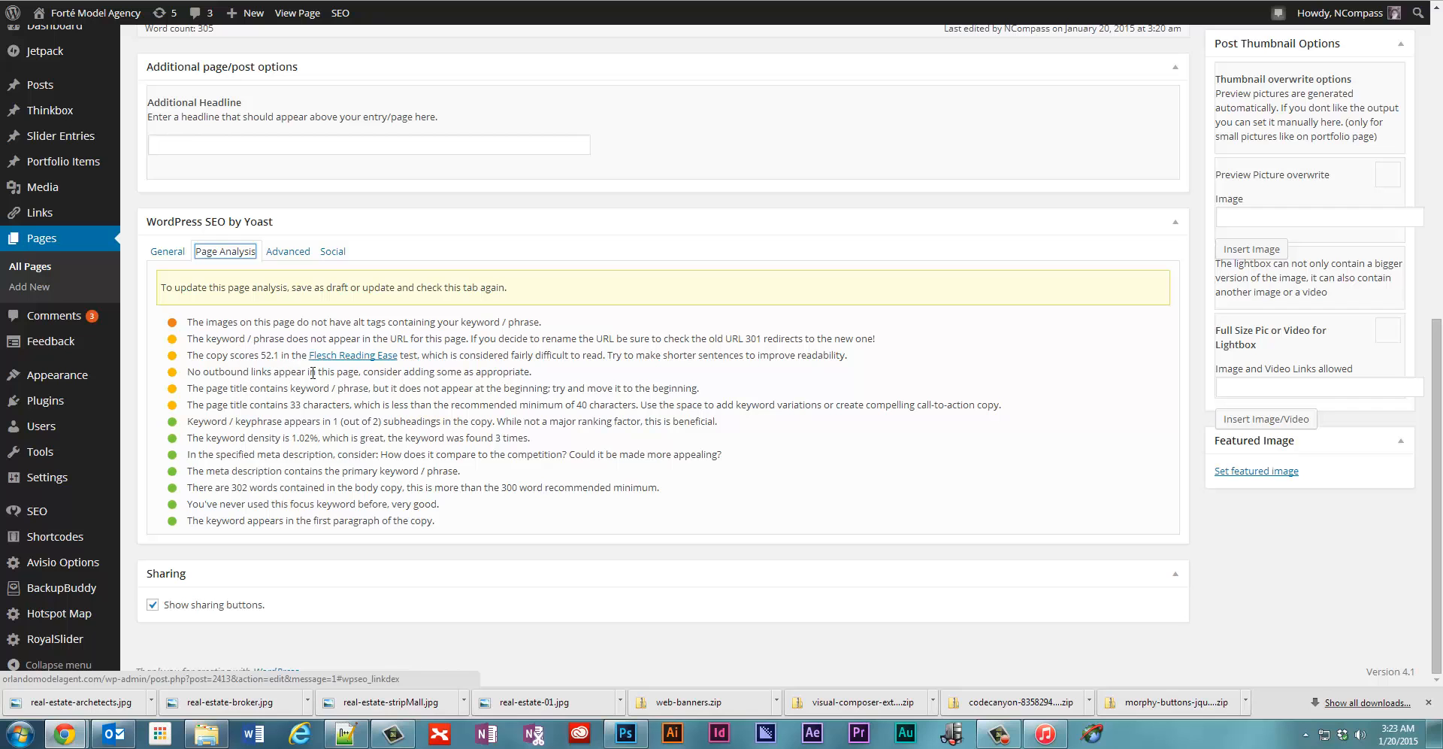
scroll(460, 418, "up", 7)
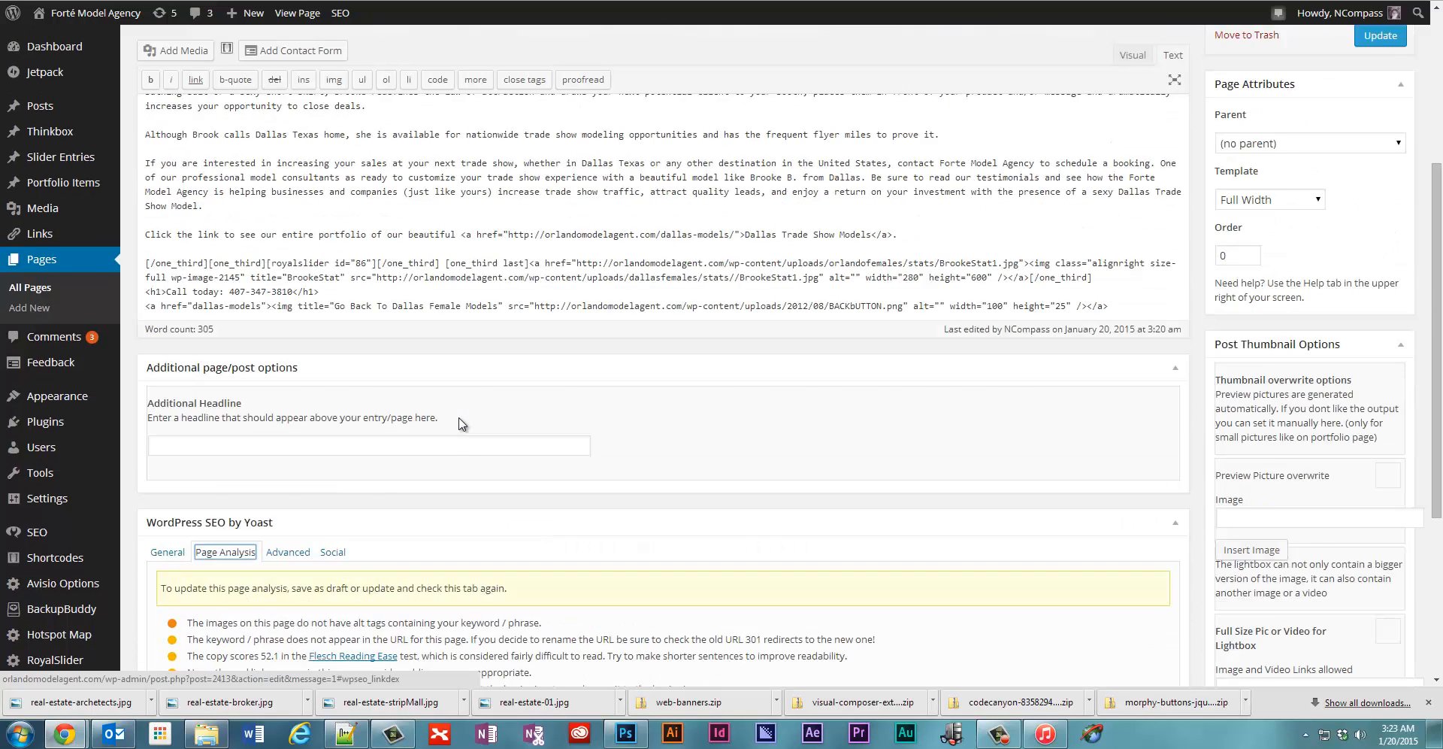
scroll(452, 433, "down", 6)
scroll(431, 449, "down", 1)
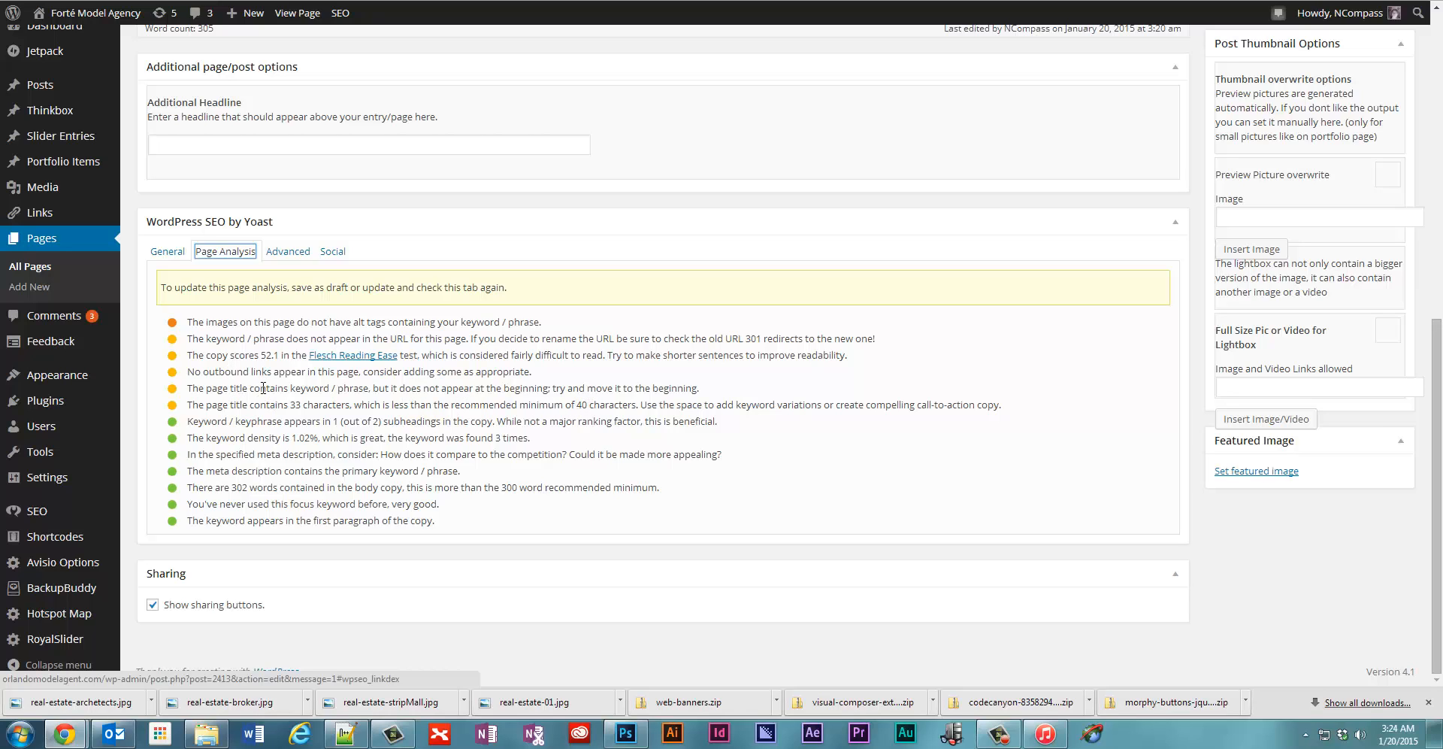
Show the page content in the visual editor and copy the body text from the introduction through the portfolio link sentence.
scroll(278, 439, "up", 8)
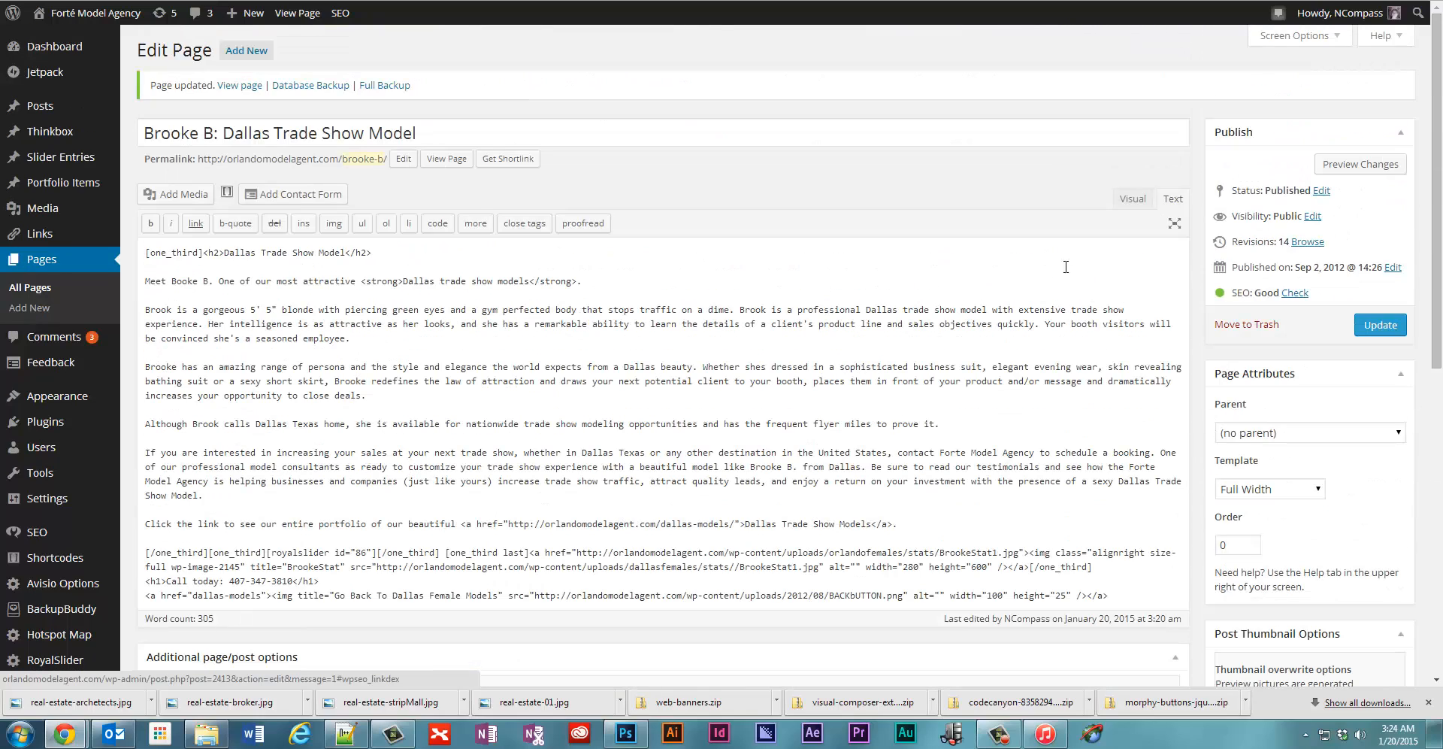
left_click(1133, 198)
scroll(603, 321, "down", 2)
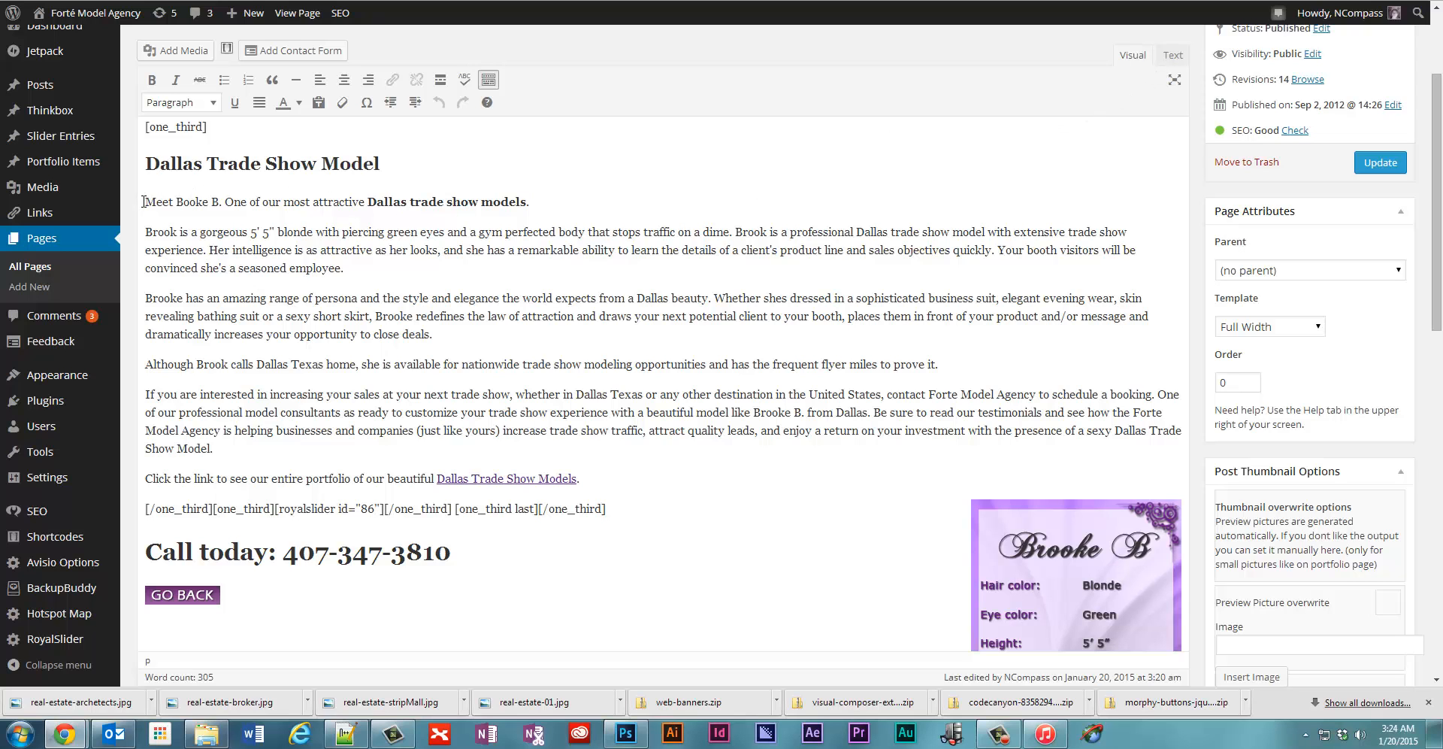
left_click_drag(145, 202, 620, 474)
key("ctrl+c")
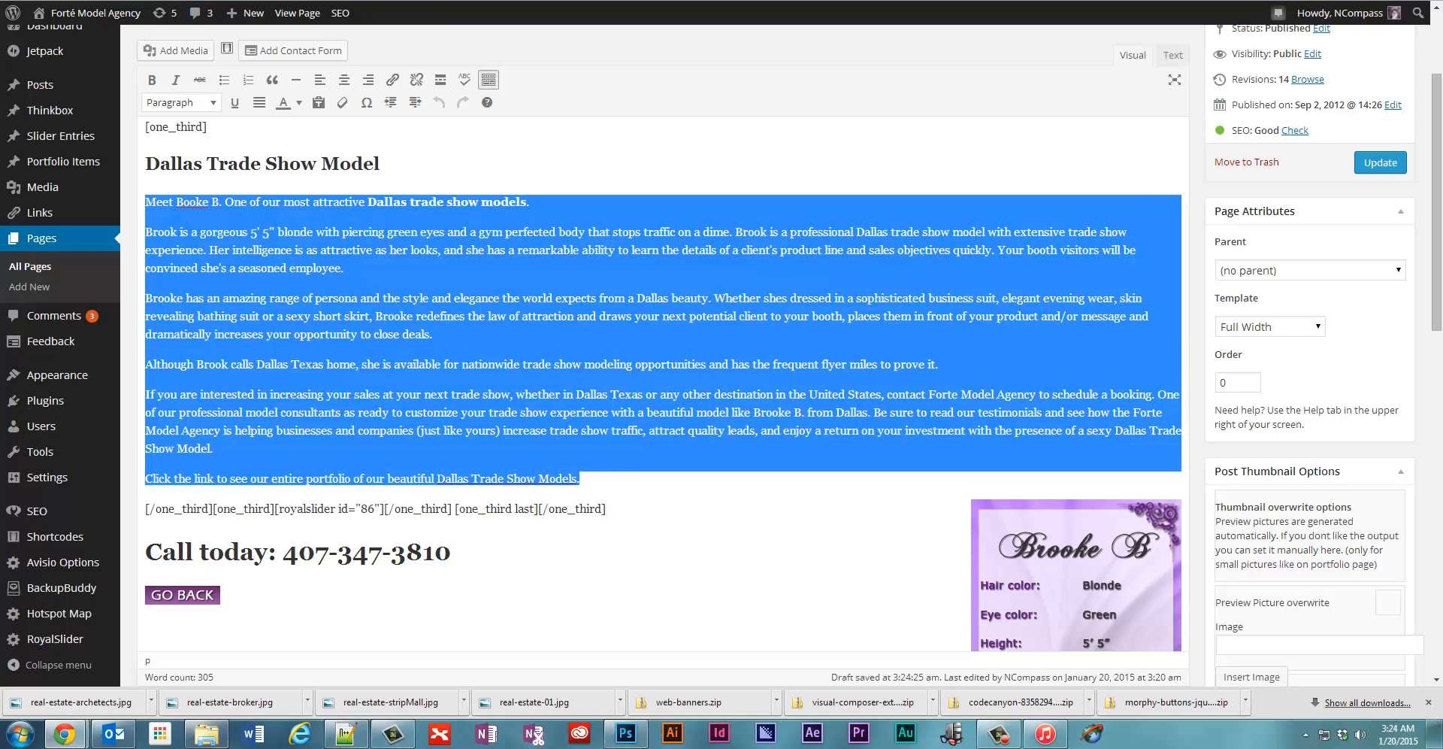
Switch to Word Counter, replace its existing text with the copied body text, and review the word count.
left_click(184, 1)
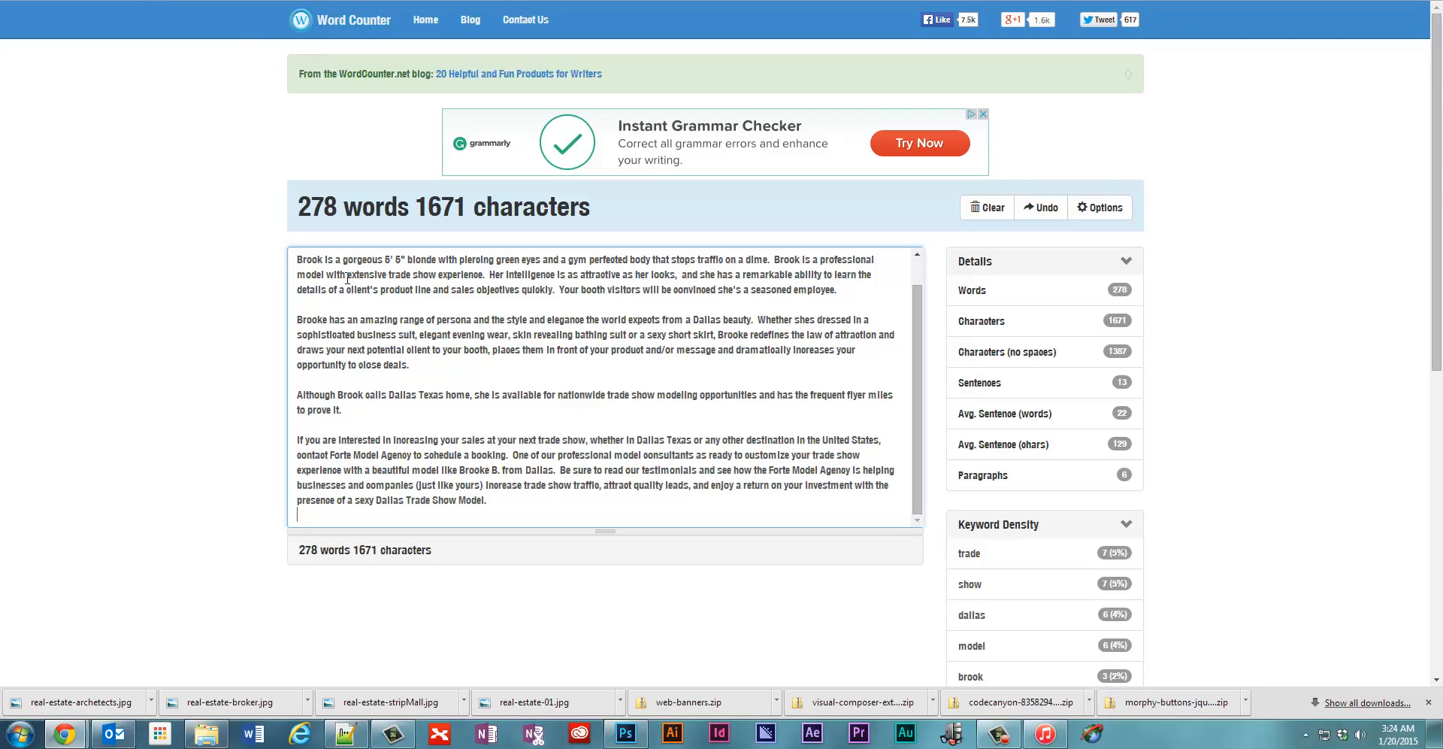
left_click_drag(502, 504, 189, 251)
key("ctrl+v")
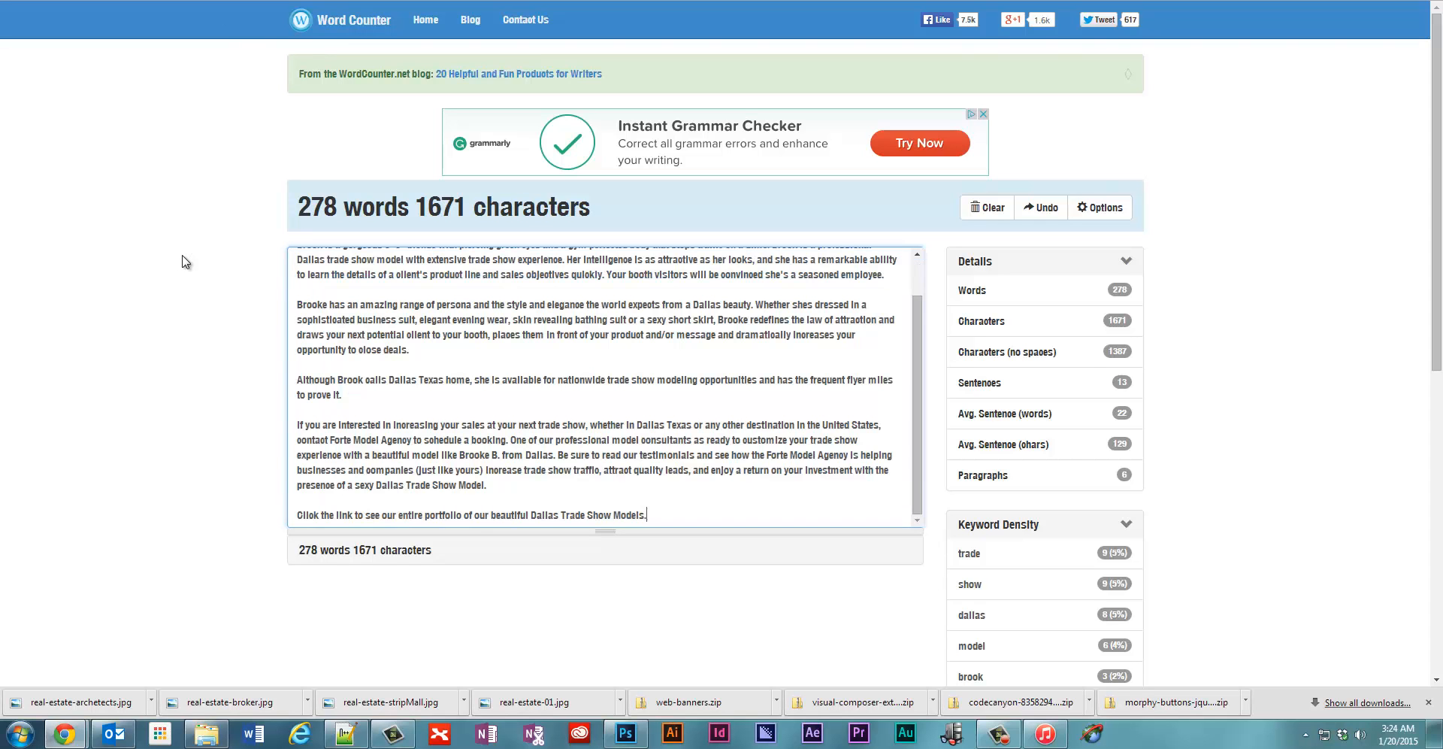
scroll(223, 370, "down", 1)
scroll(355, 334, "up", 3)
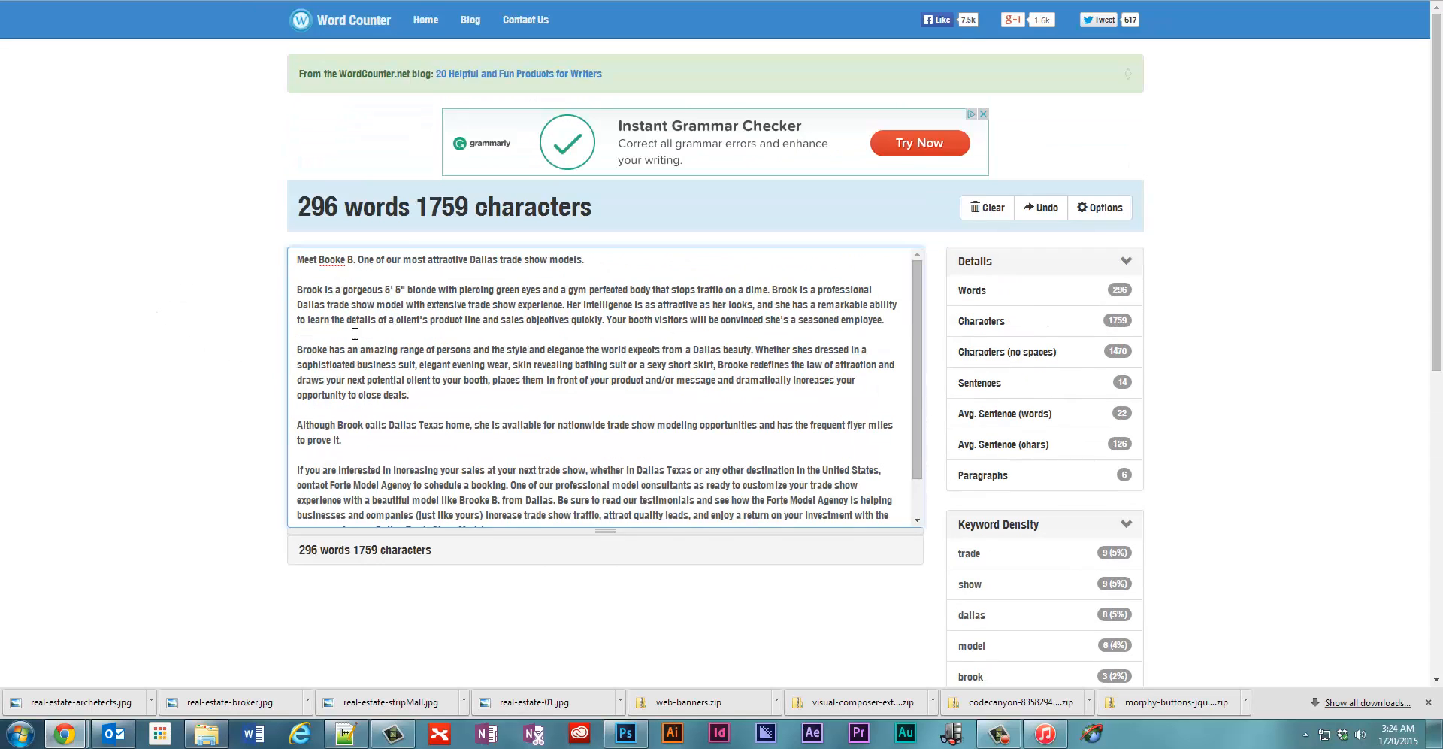
scroll(386, 298, "down", 5)
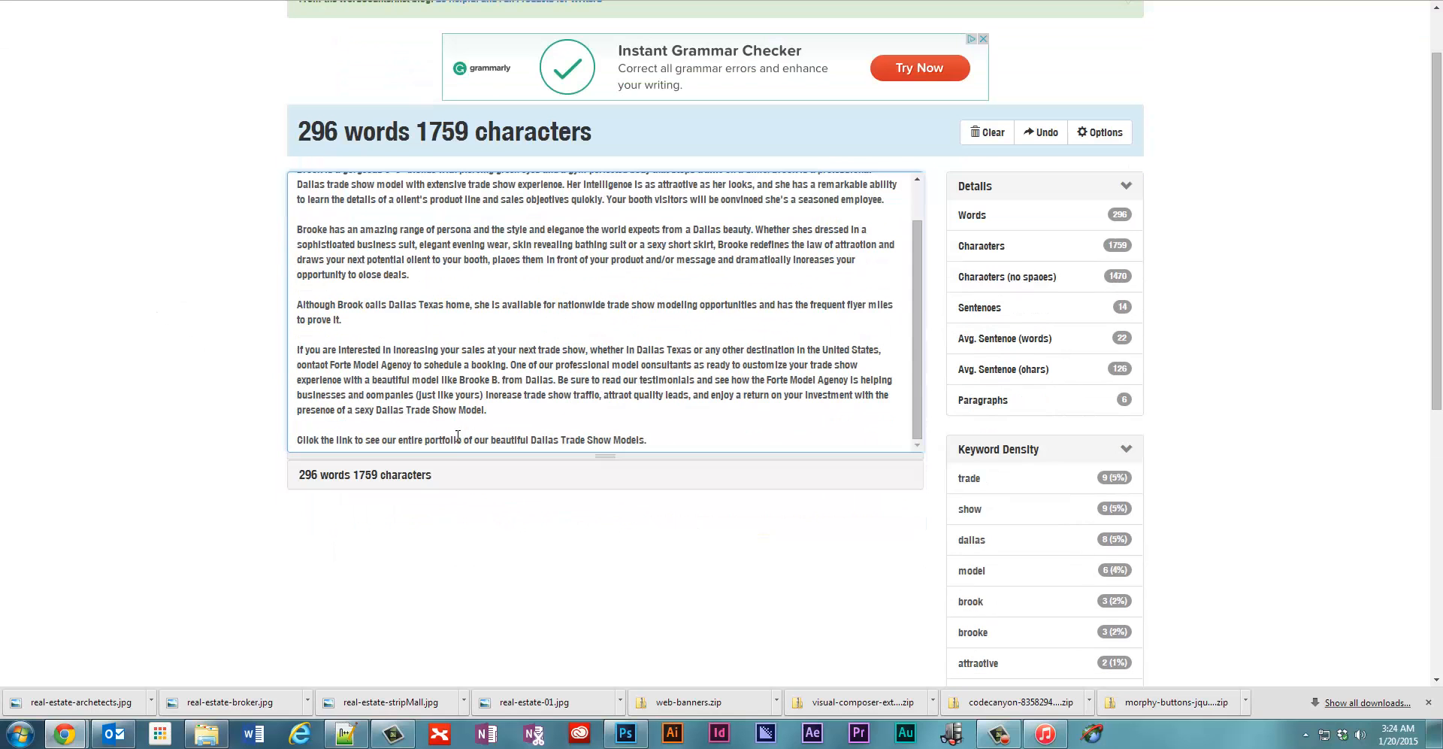
scroll(434, 280, "up", 3)
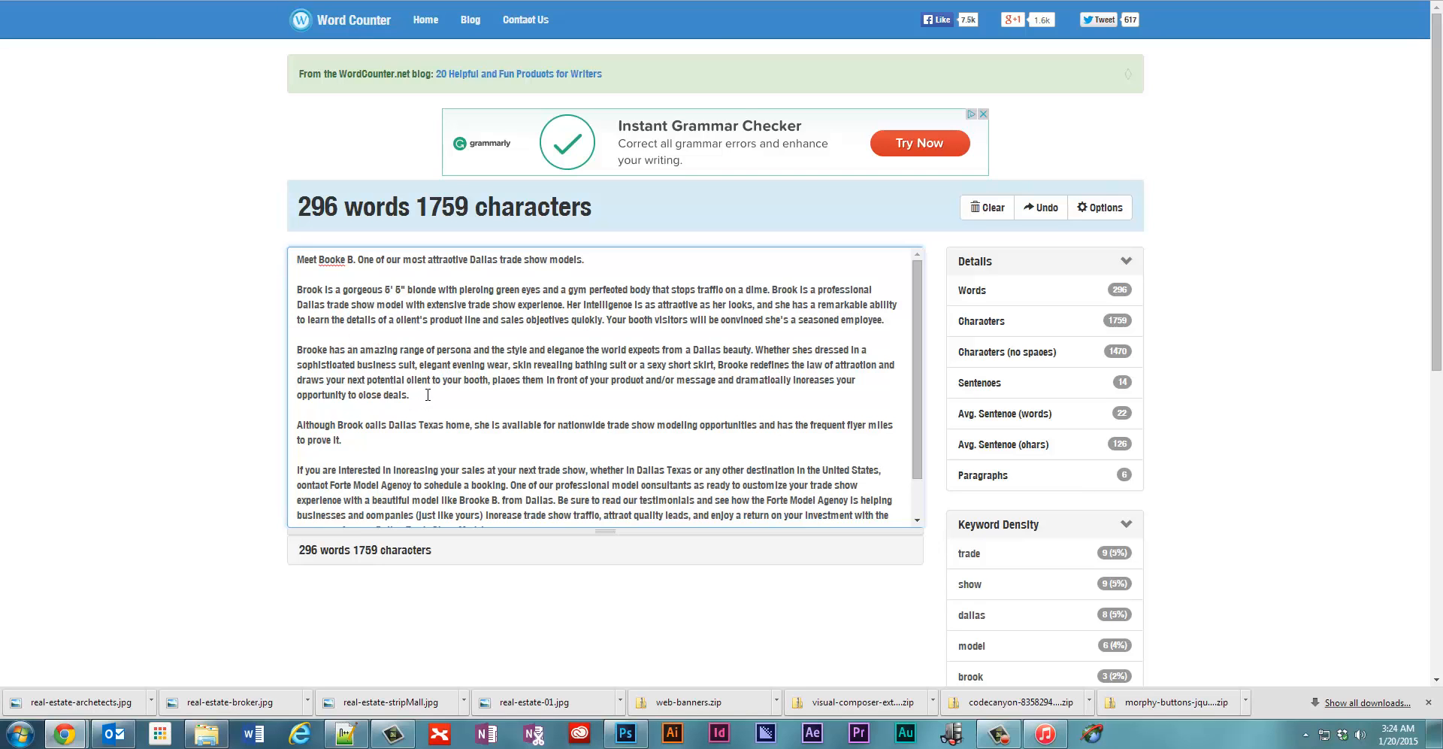
Return to the WordPress page editor, switch the content back to text mode, and review the page code.
key("ctrl+Tab")
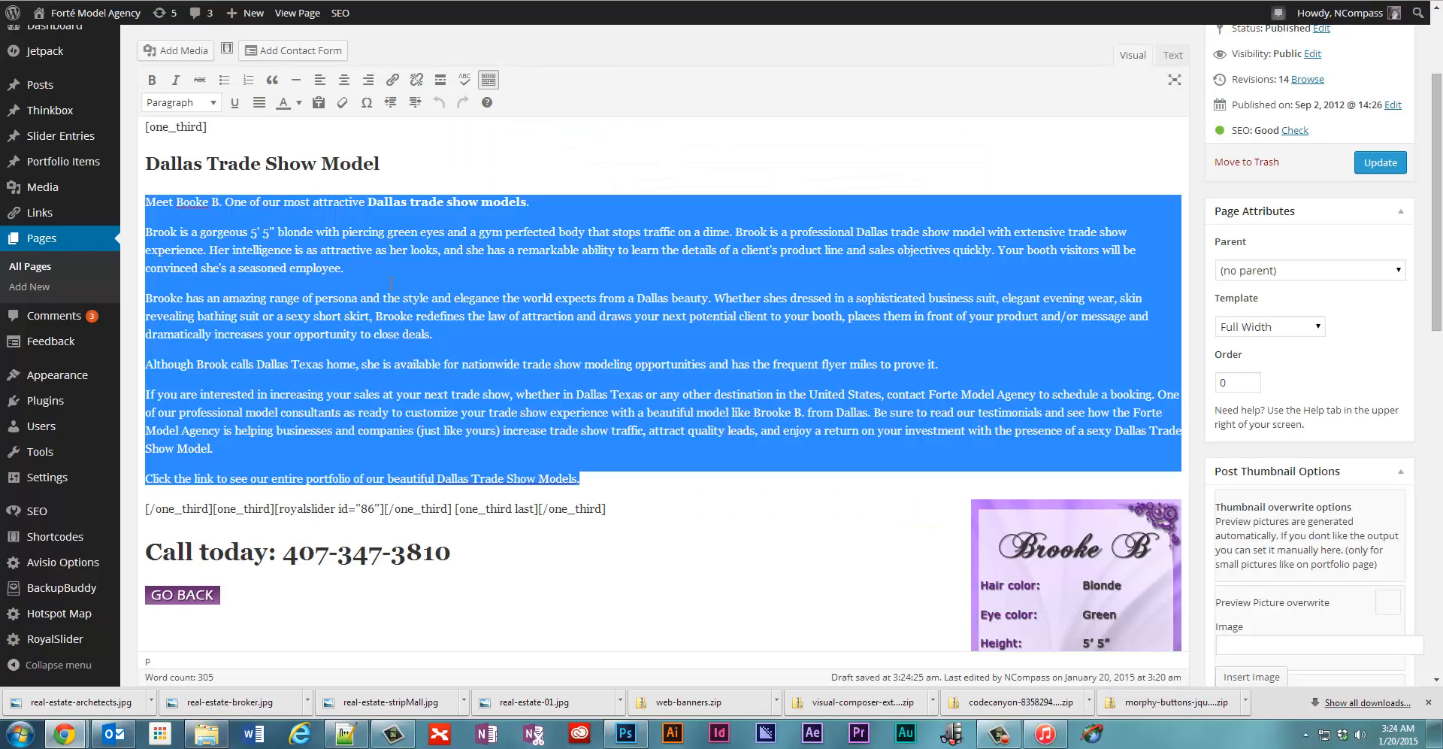
left_click(627, 493)
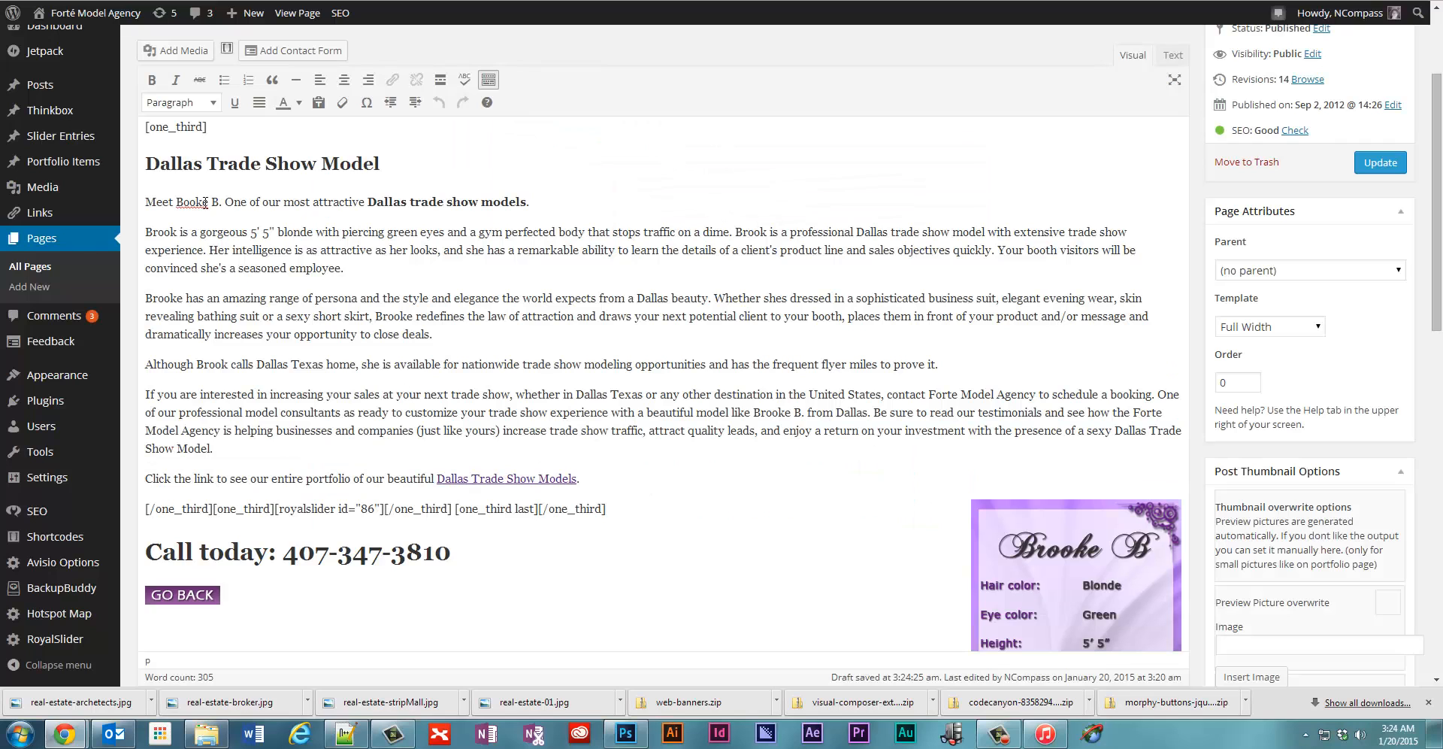
left_click(1173, 55)
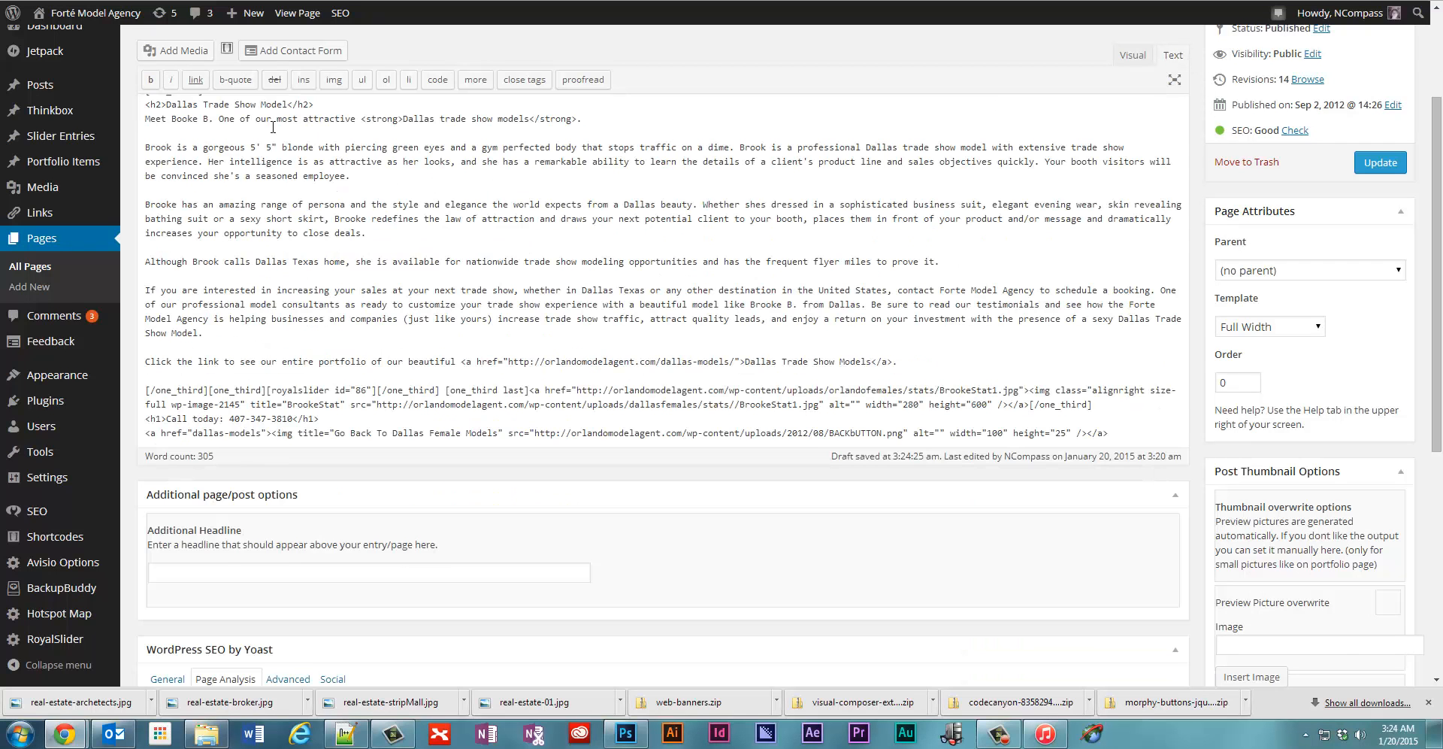
scroll(303, 218, "up", 2)
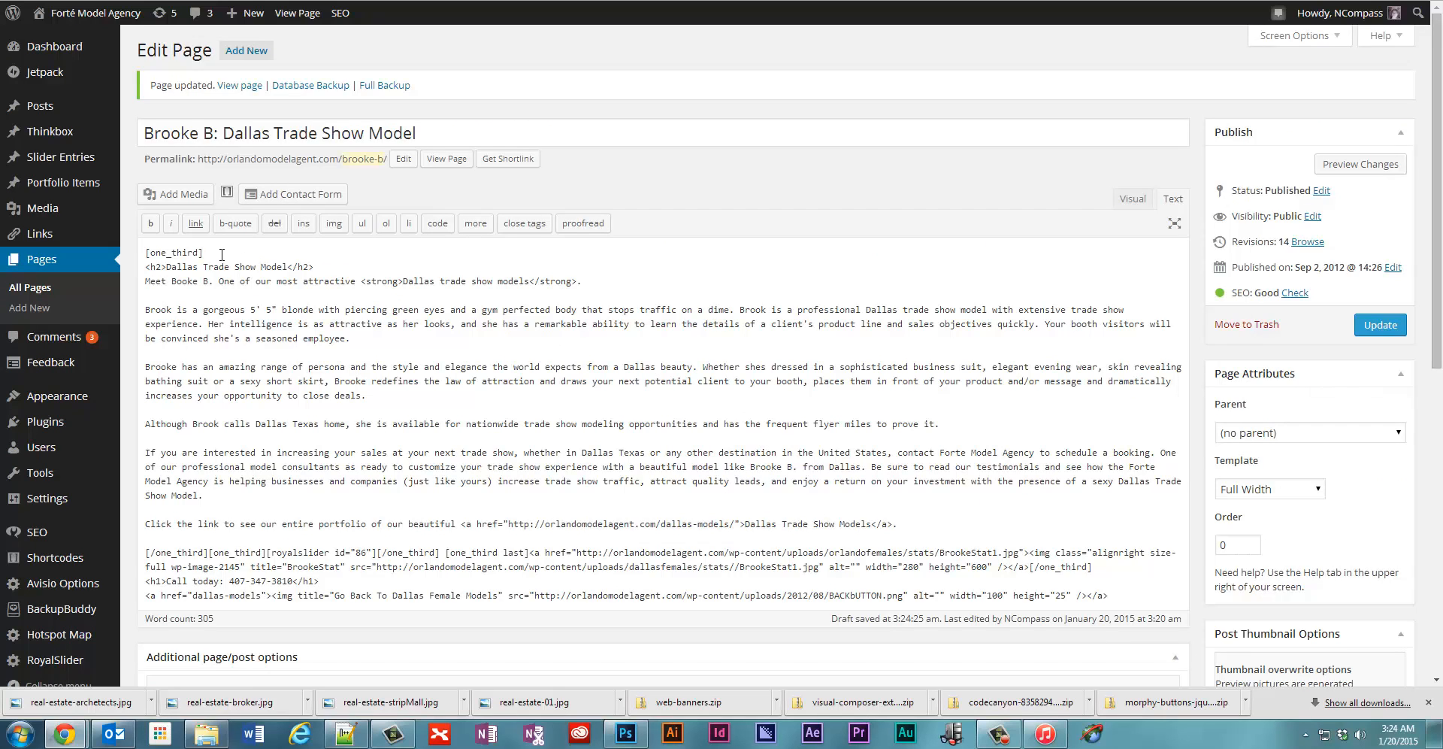
scroll(341, 319, "down", 2)
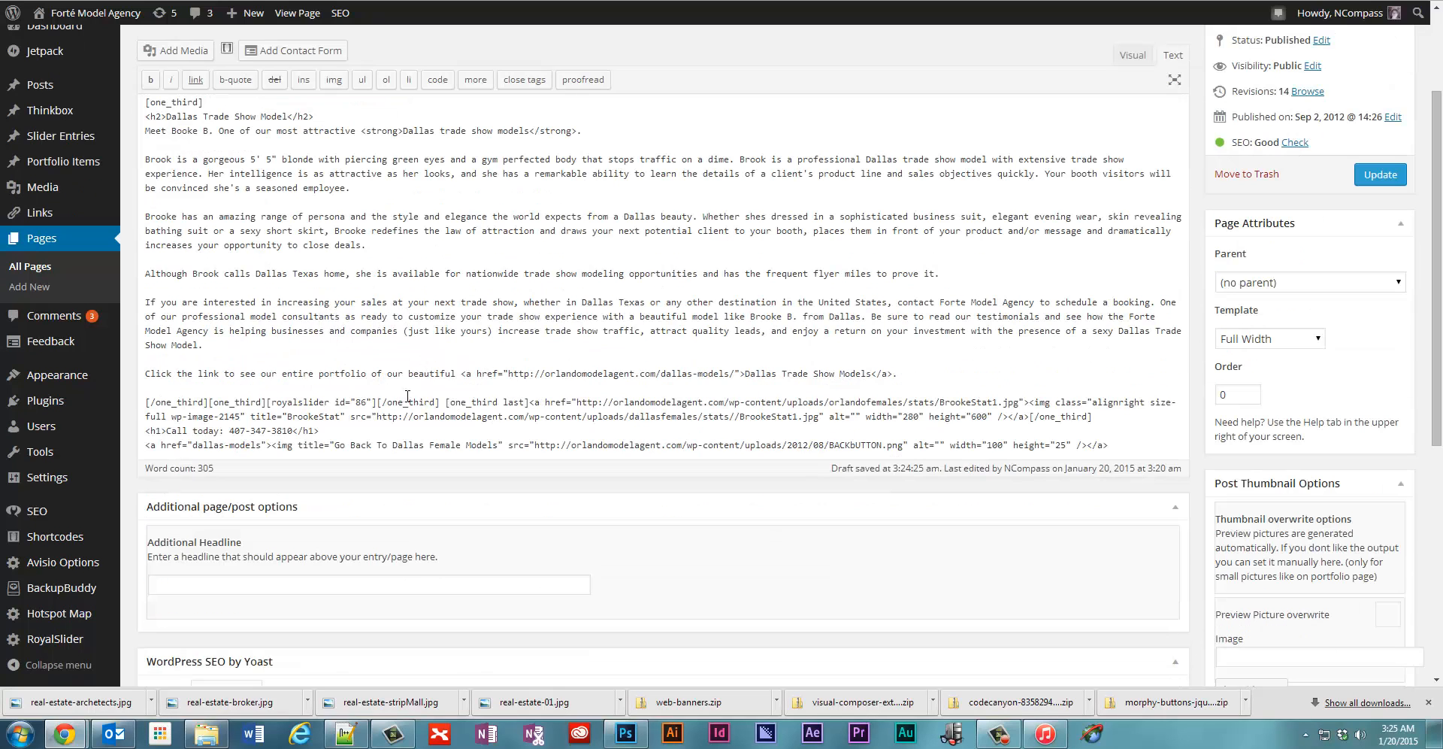
scroll(425, 391, "down", 1)
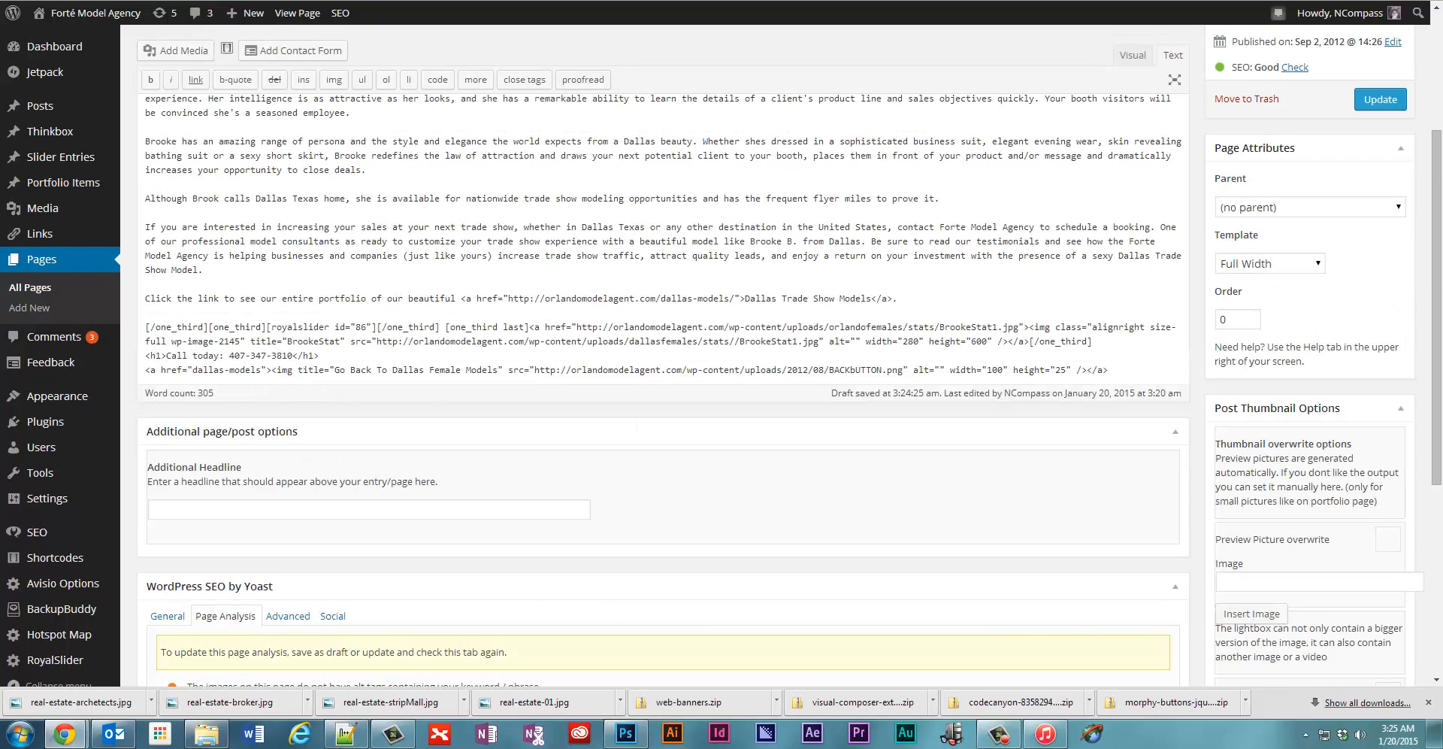
Switch to the published model page and review its heading, body text, photos and call-to-action section.
left_click_drag(0, 0, 705, 0)
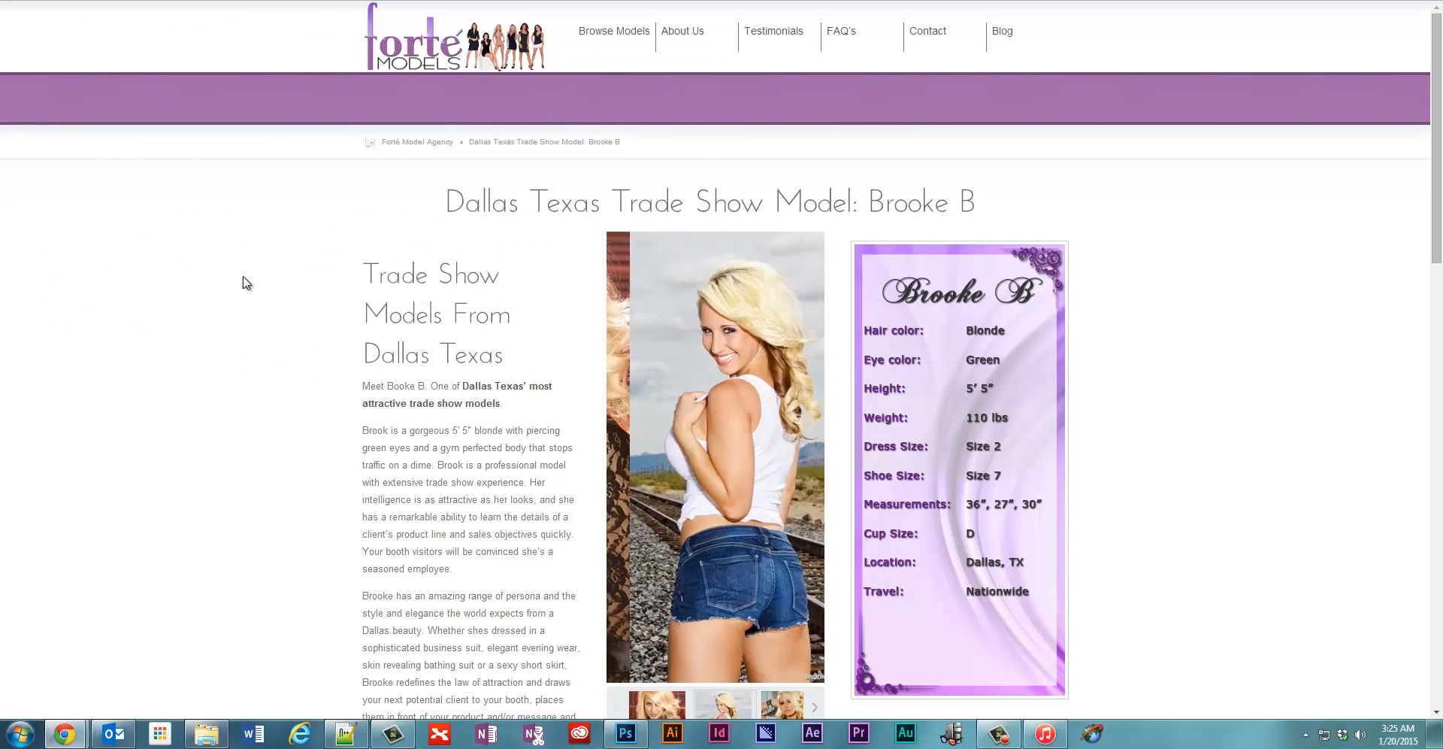
scroll(226, 294, "down", 9)
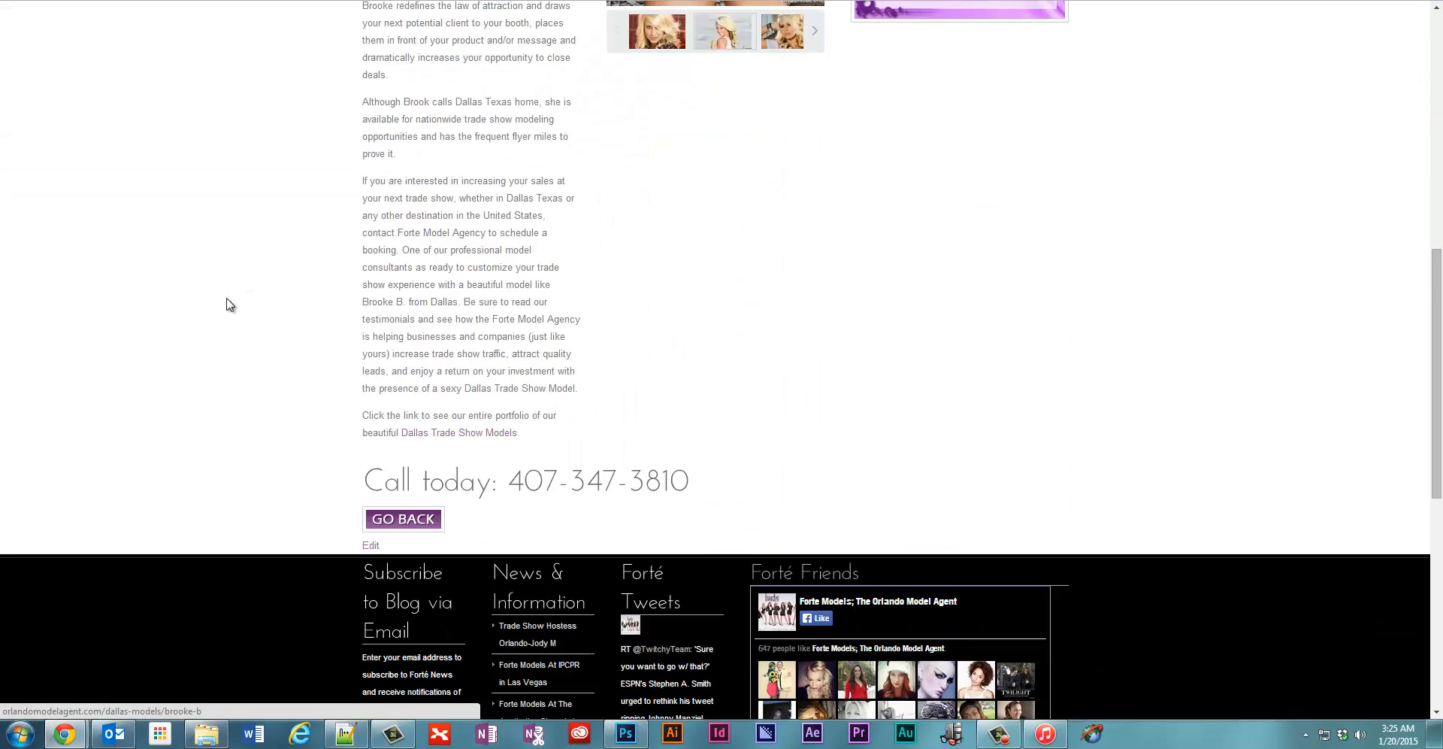
scroll(481, 427, "up", 8)
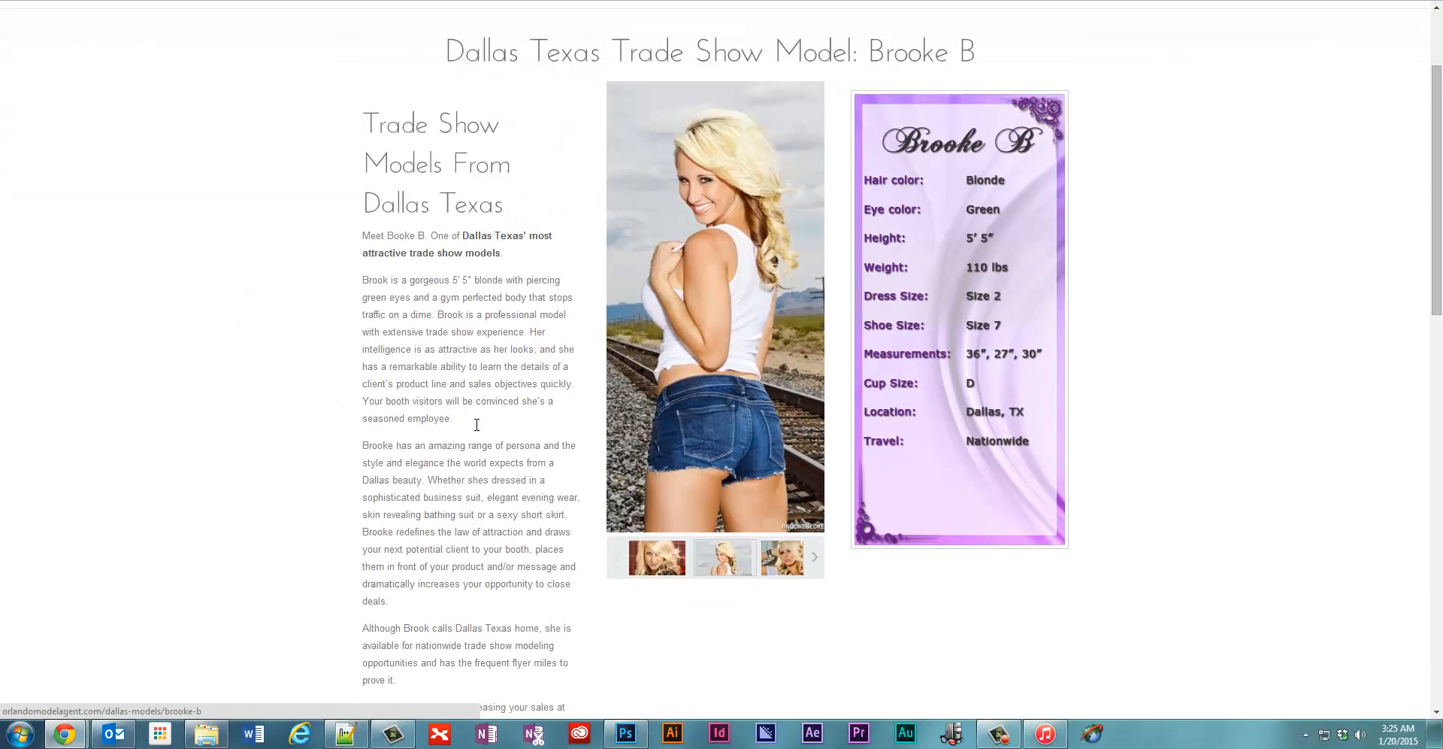
Examine the published page's title, subheading, introductory paragraphs, photo slideshow and stats card.
scroll(476, 425, "down", 4)
scroll(476, 425, "up", 4)
scroll(361, 346, "down", 3)
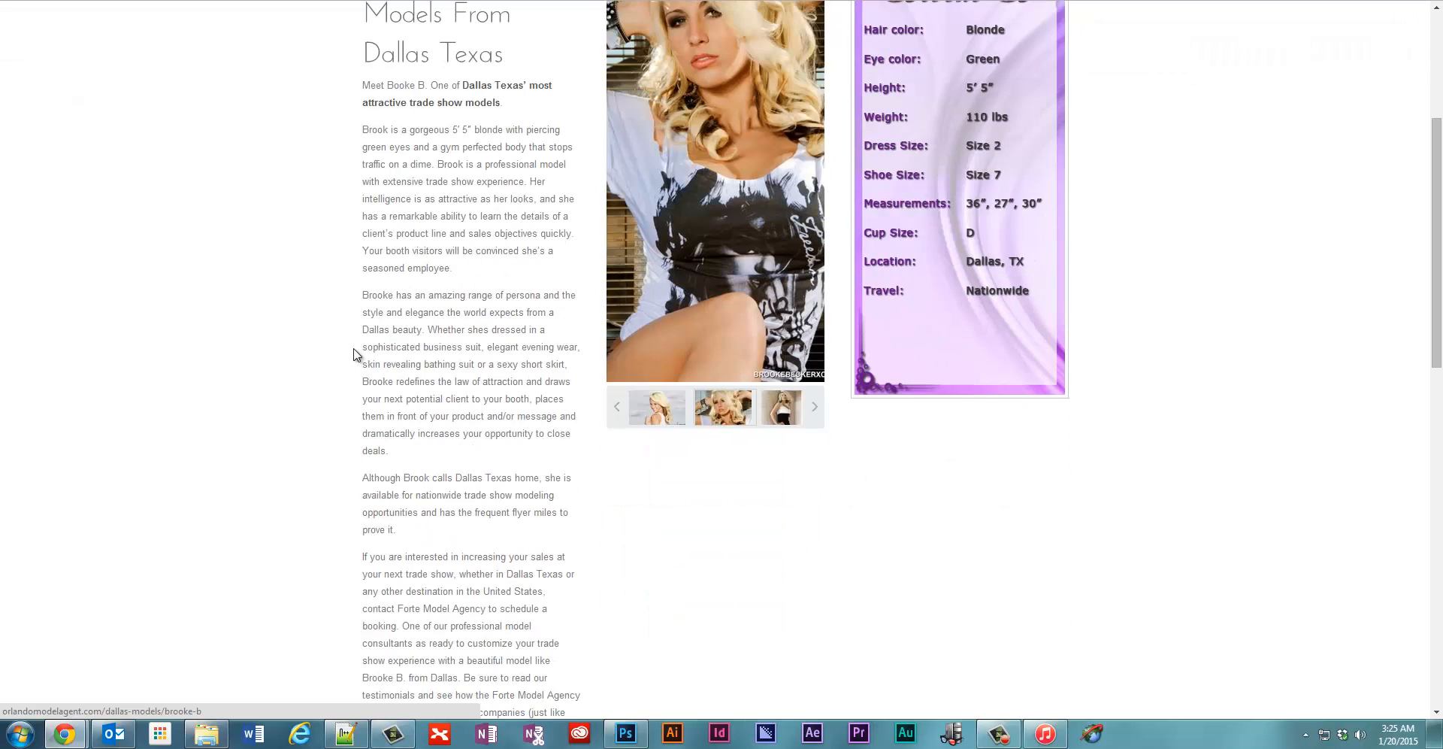
scroll(319, 345, "down", 3)
scroll(318, 345, "up", 6)
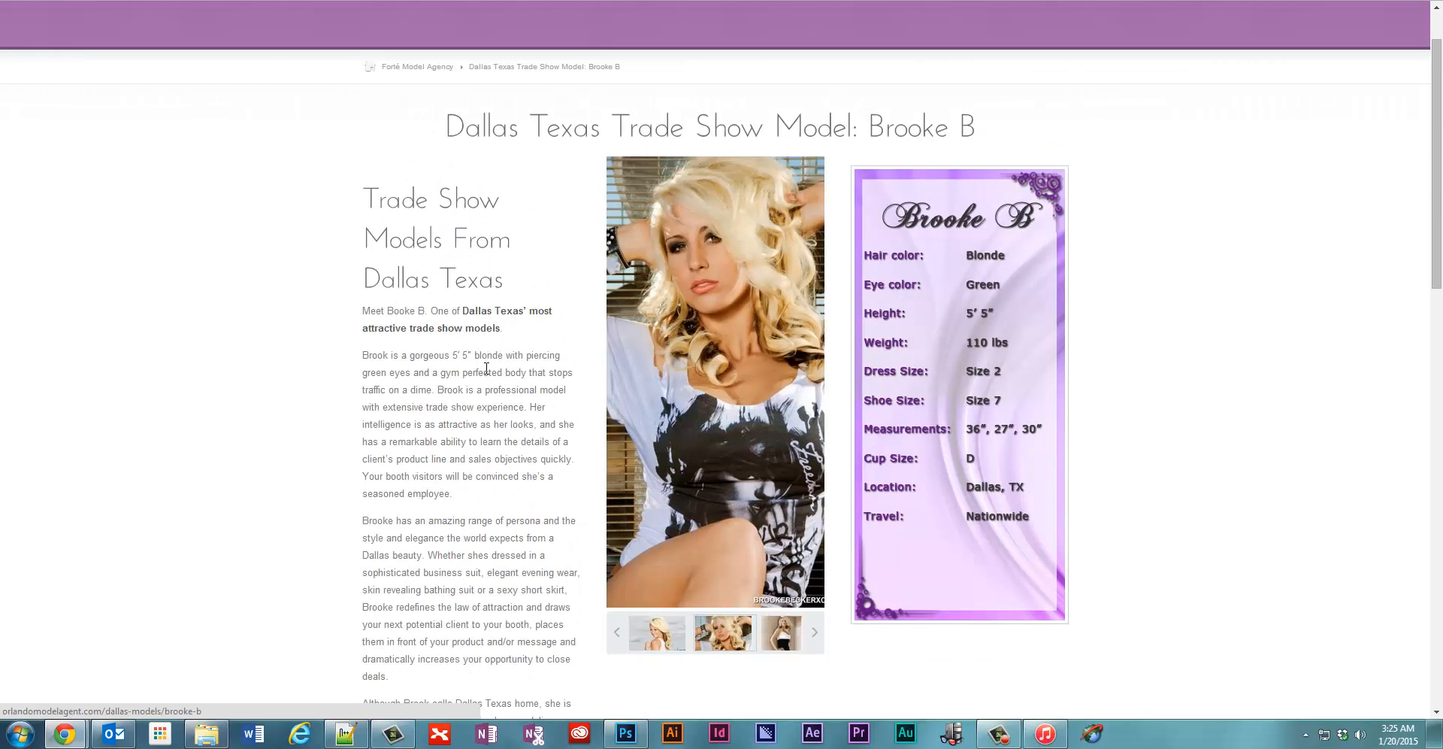
scroll(444, 344, "down", 1)
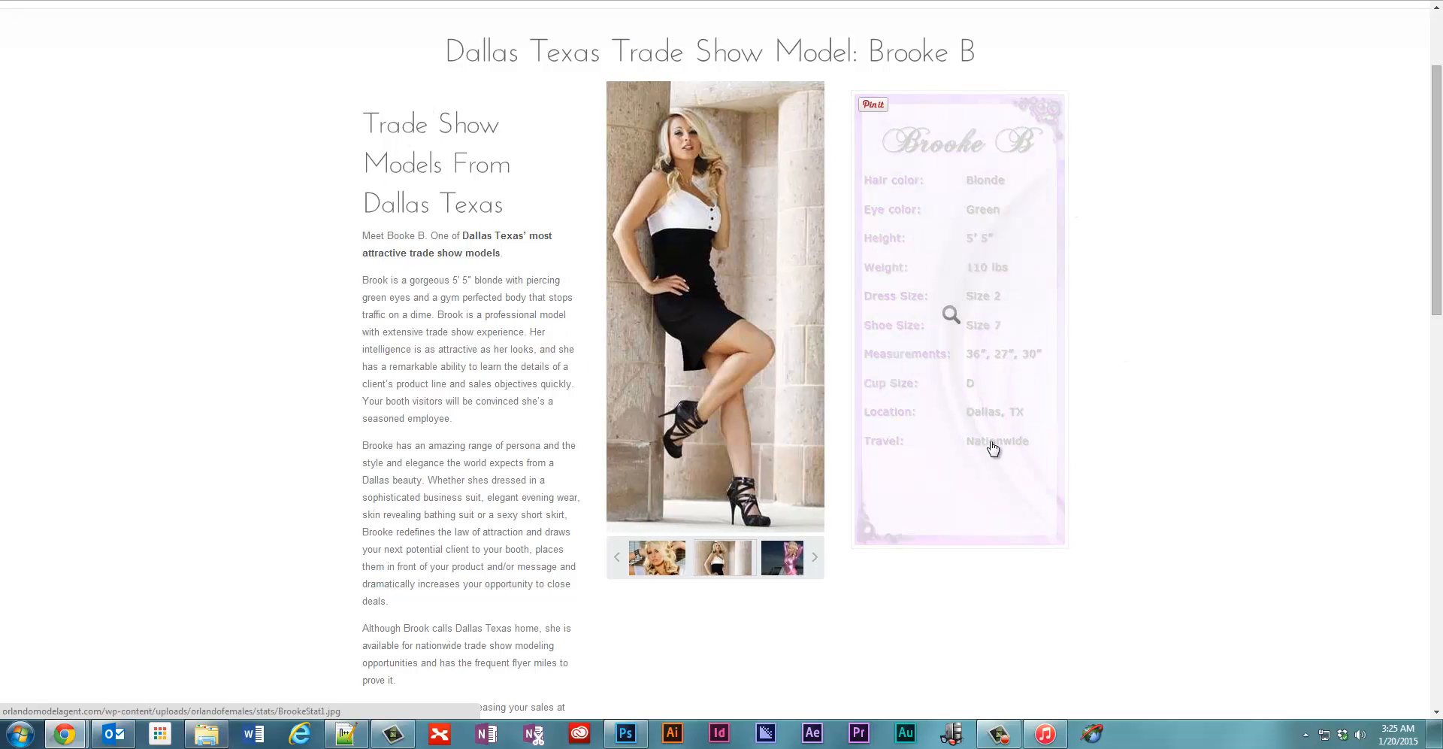
scroll(863, 517, "down", 2)
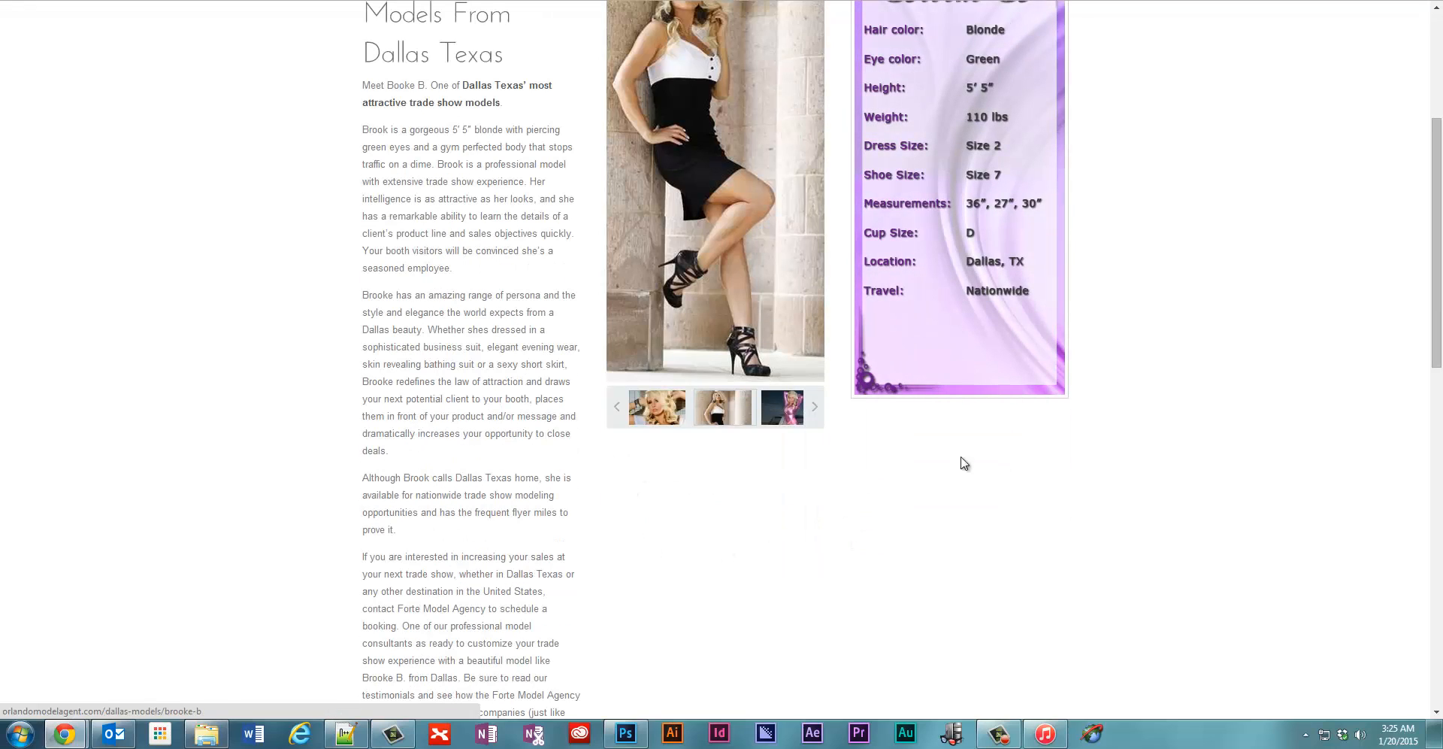
scroll(805, 570, "up", 2)
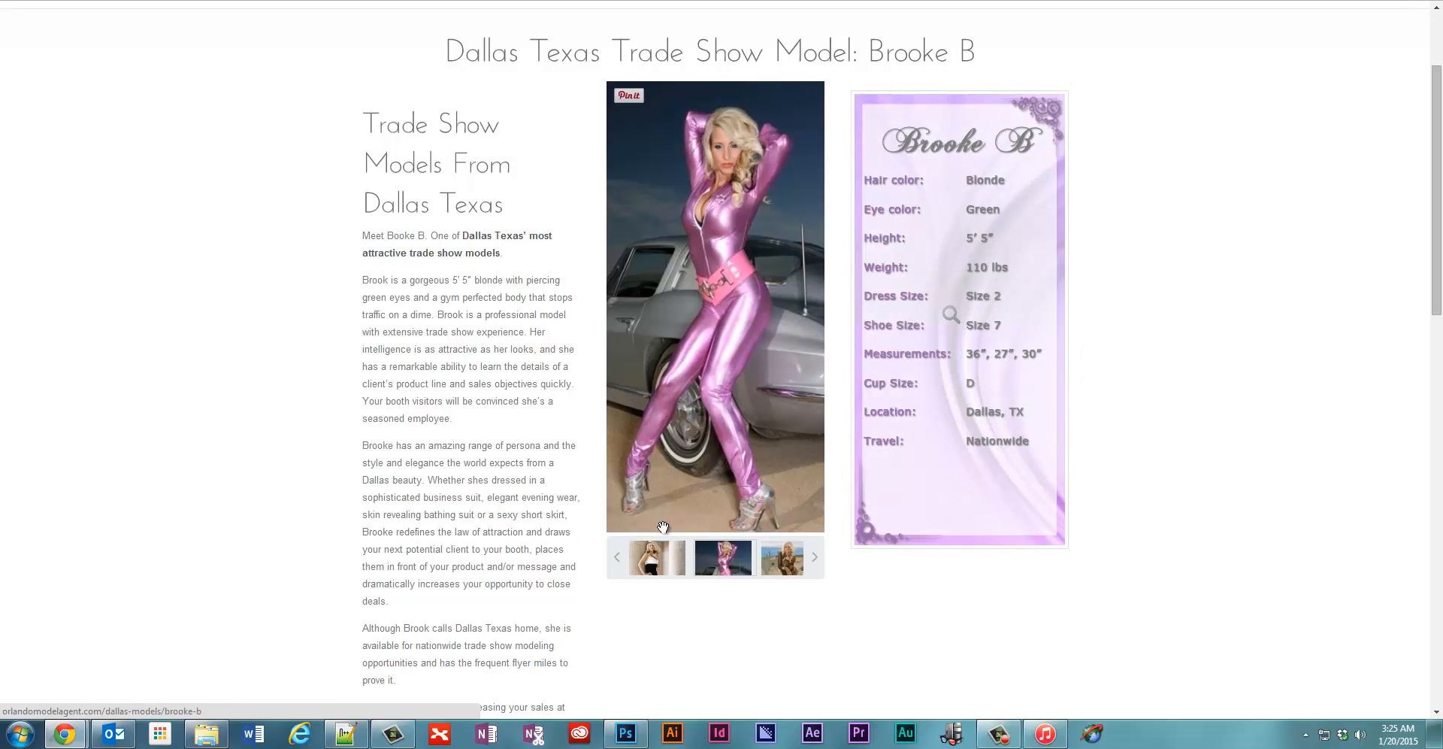
Read the published page's body text from the headings through the portfolio link and call-to-action for keyword use.
scroll(635, 538, "down", 5)
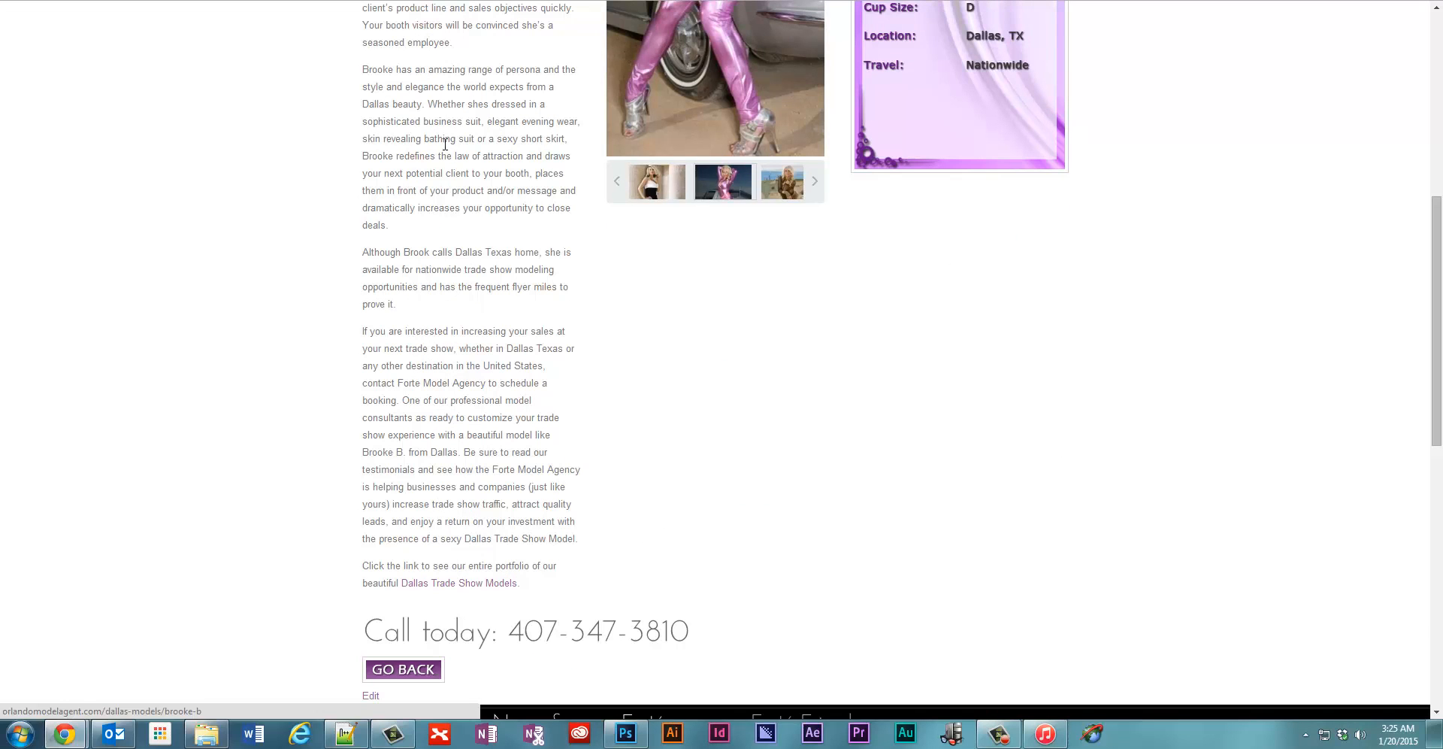
scroll(448, 284, "up", 3)
scroll(462, 328, "up", 2)
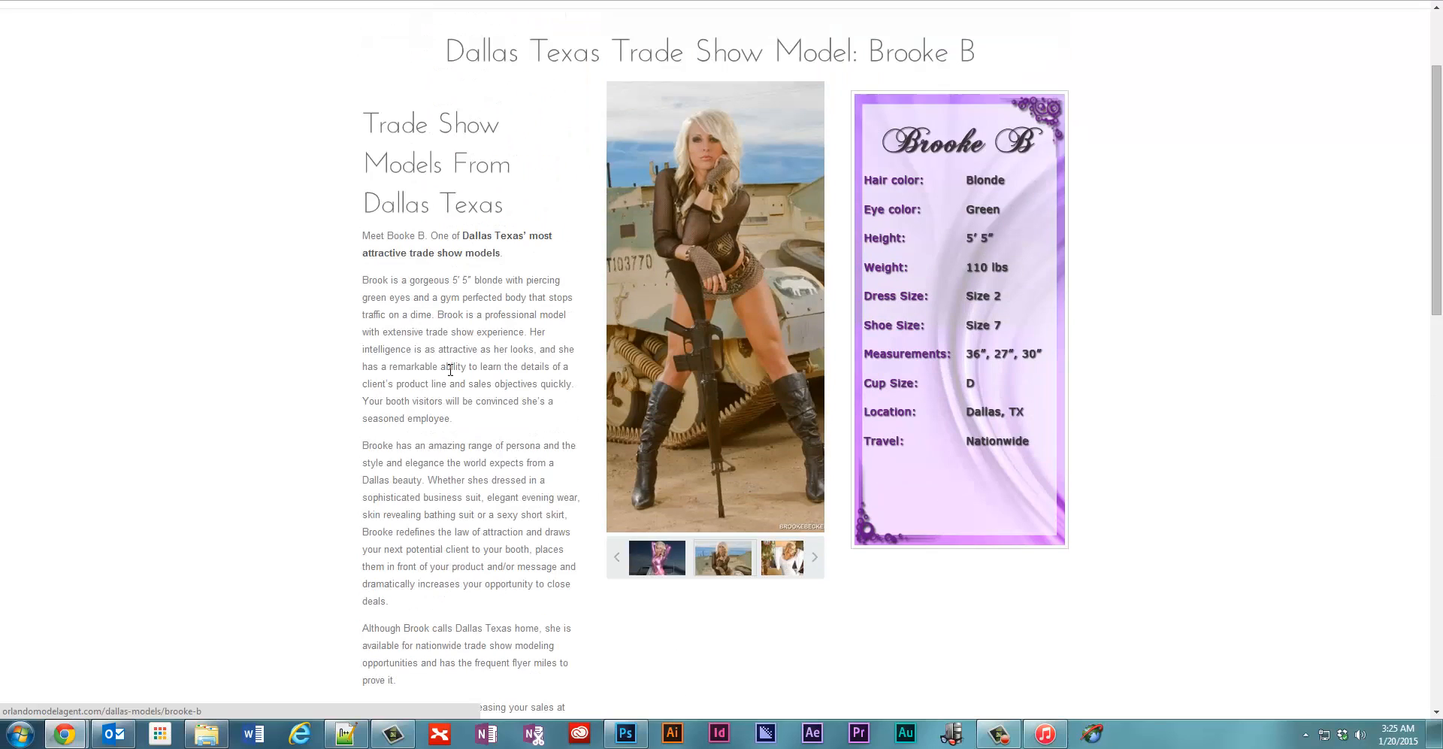
scroll(487, 544, "down", 1)
scroll(455, 389, "up", 2)
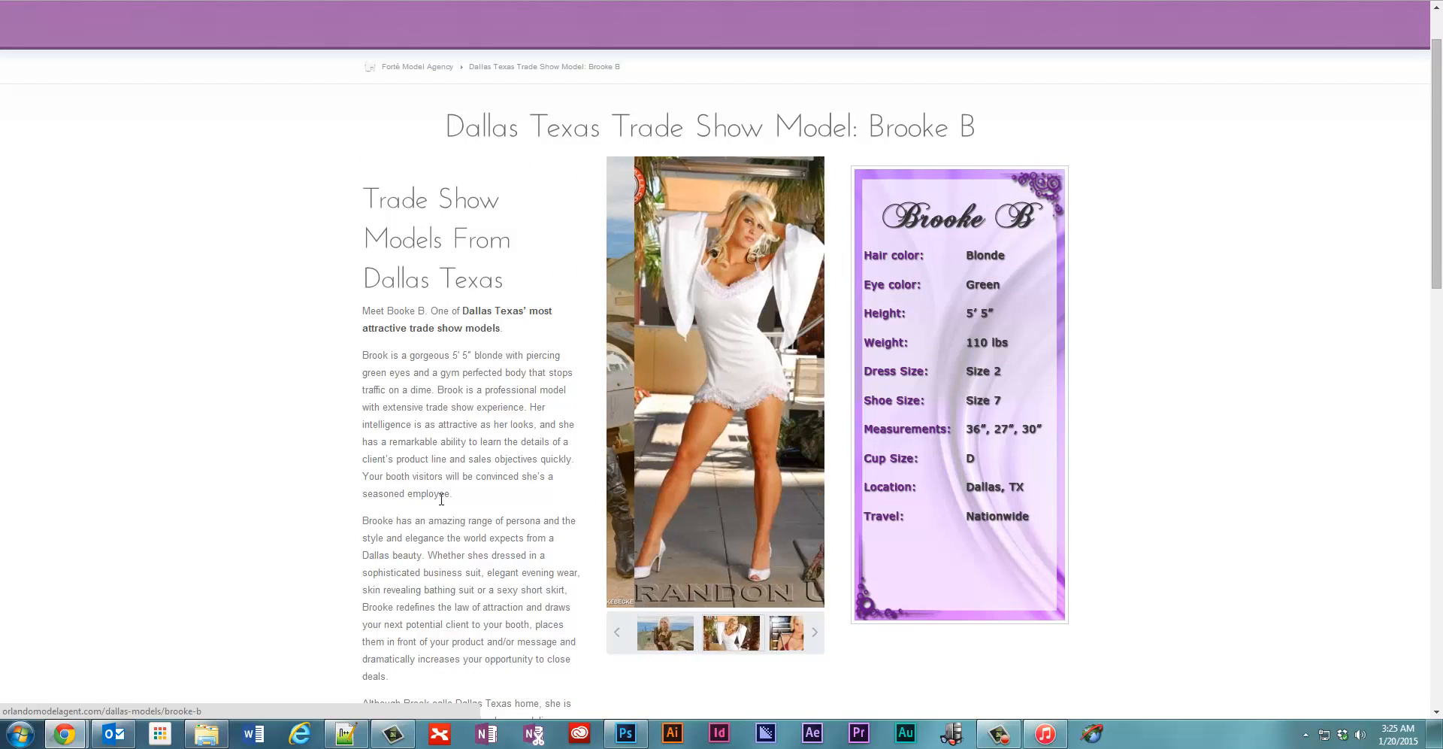
scroll(447, 511, "down", 4)
scroll(446, 511, "down", 2)
scroll(443, 481, "up", 6)
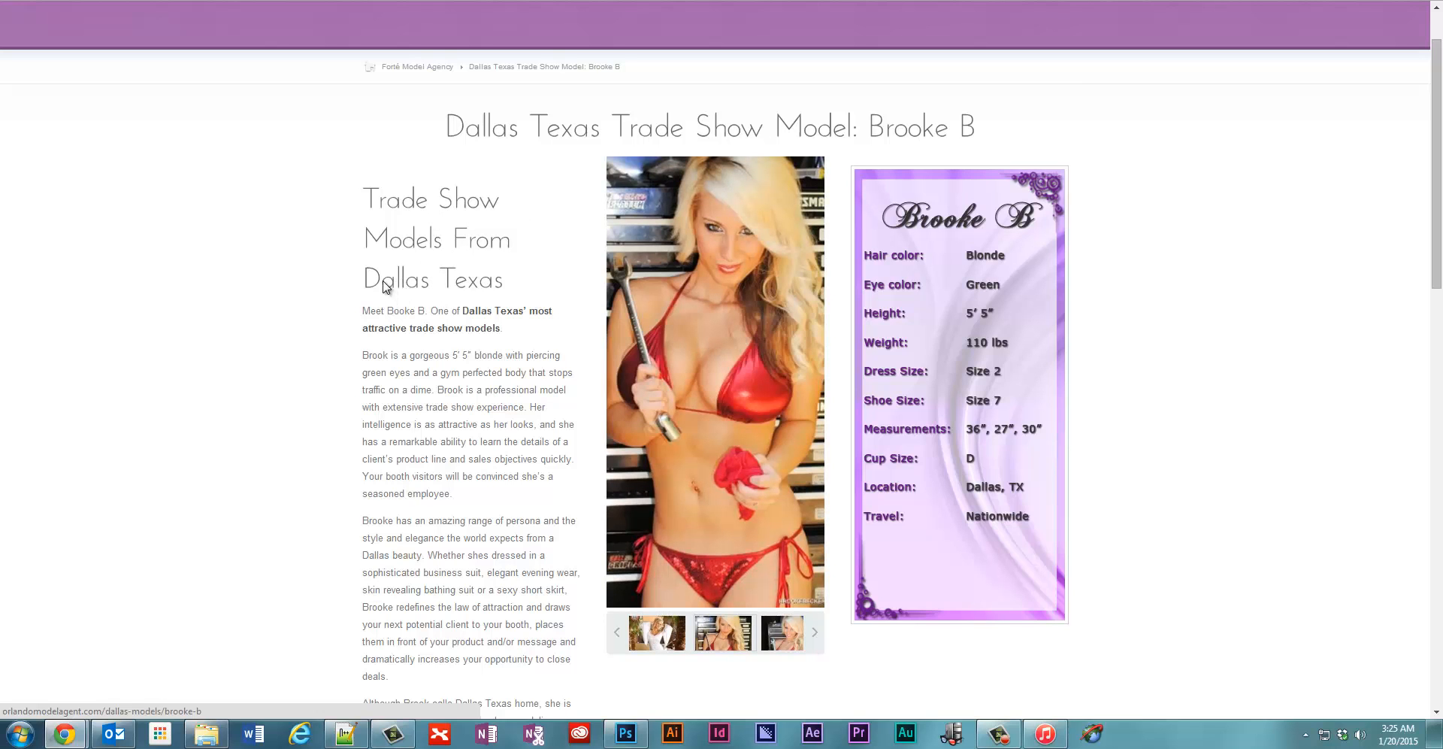
Reload the published page and review its title, subheading and body text for the keyword "Dallas trade show model".
scroll(397, 273, "down", 2)
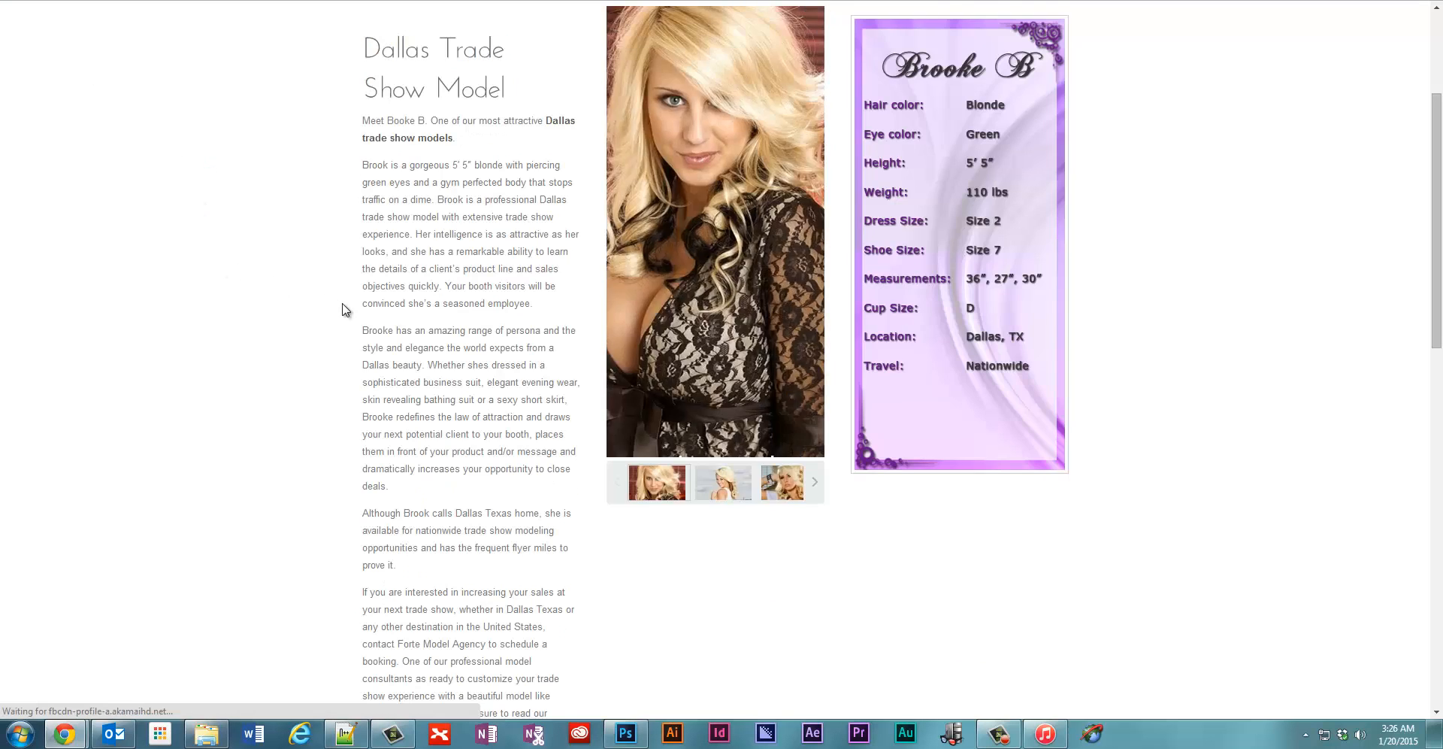
scroll(346, 309, "up", 3)
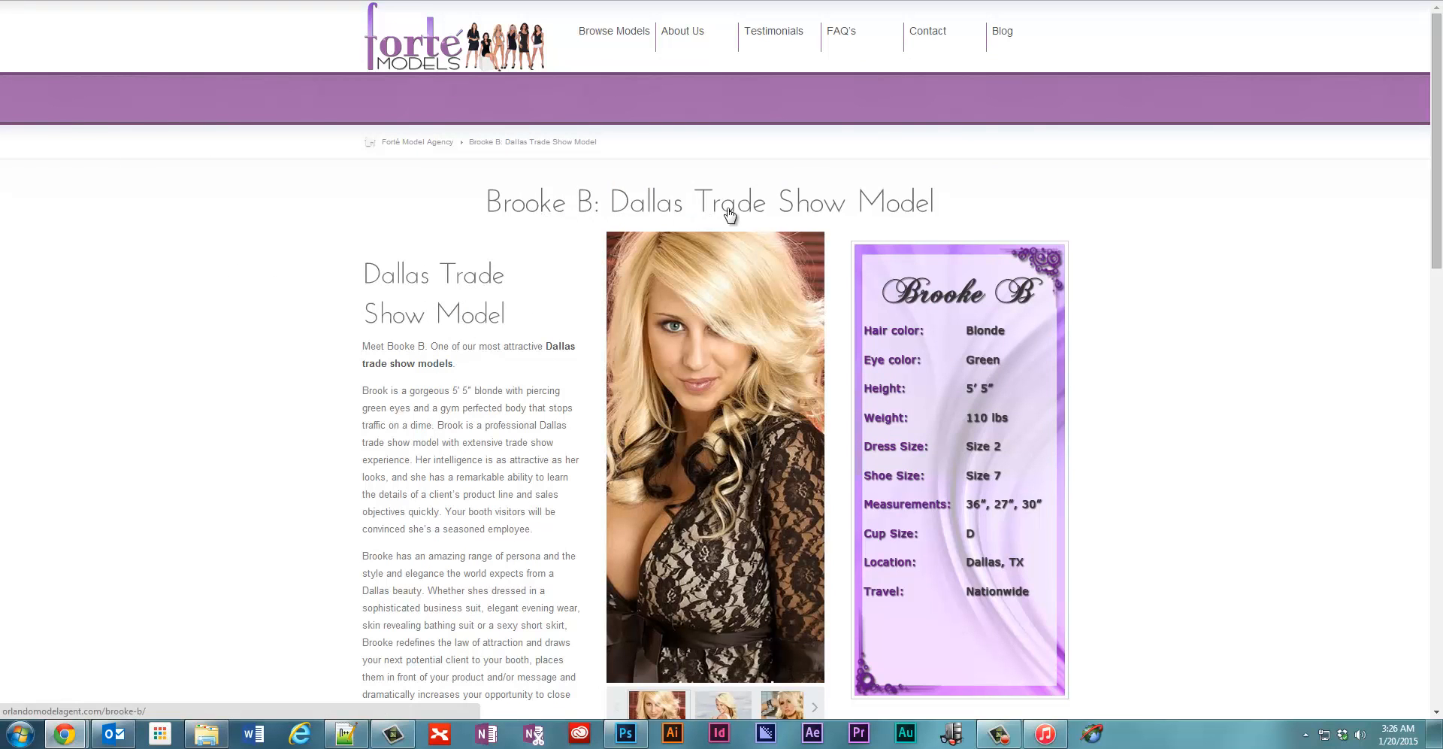
scroll(492, 311, "down", 2)
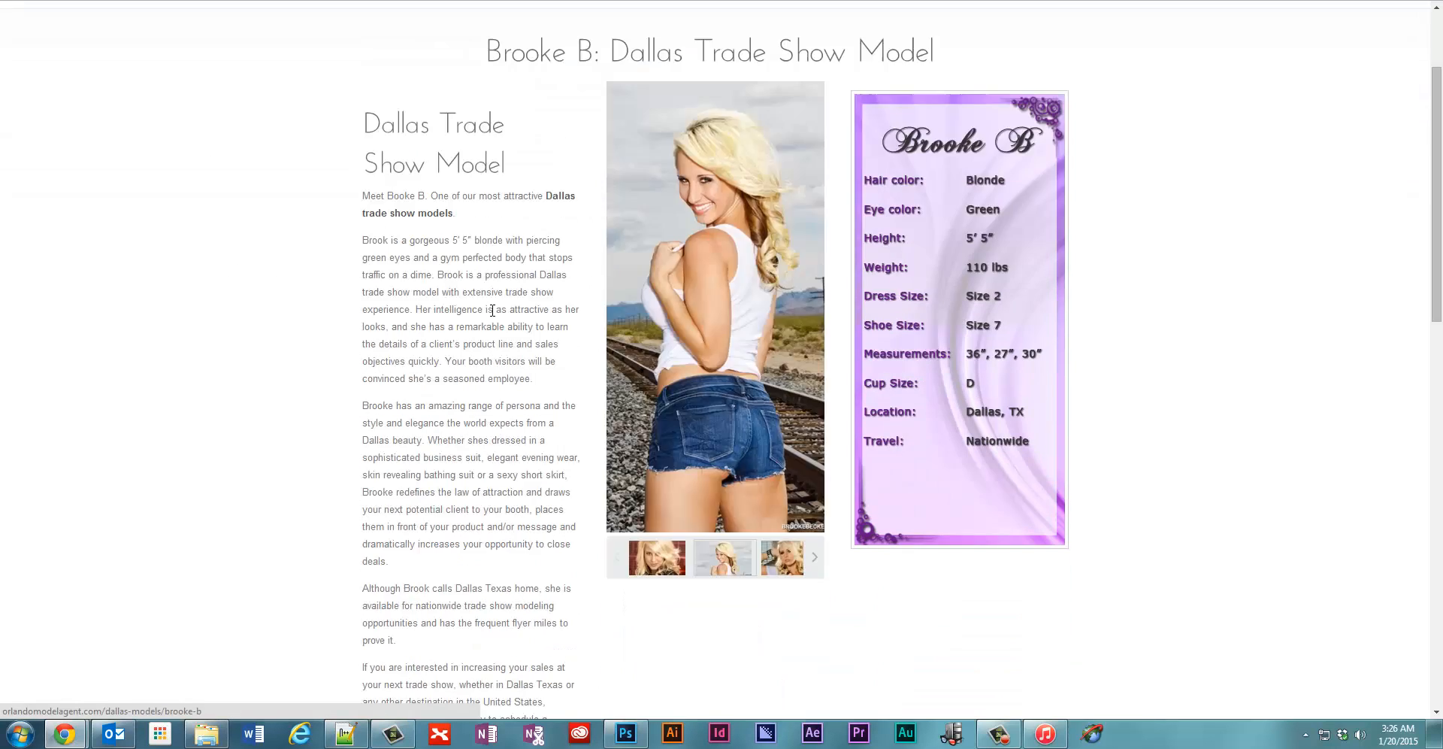
scroll(415, 217, "down", 1)
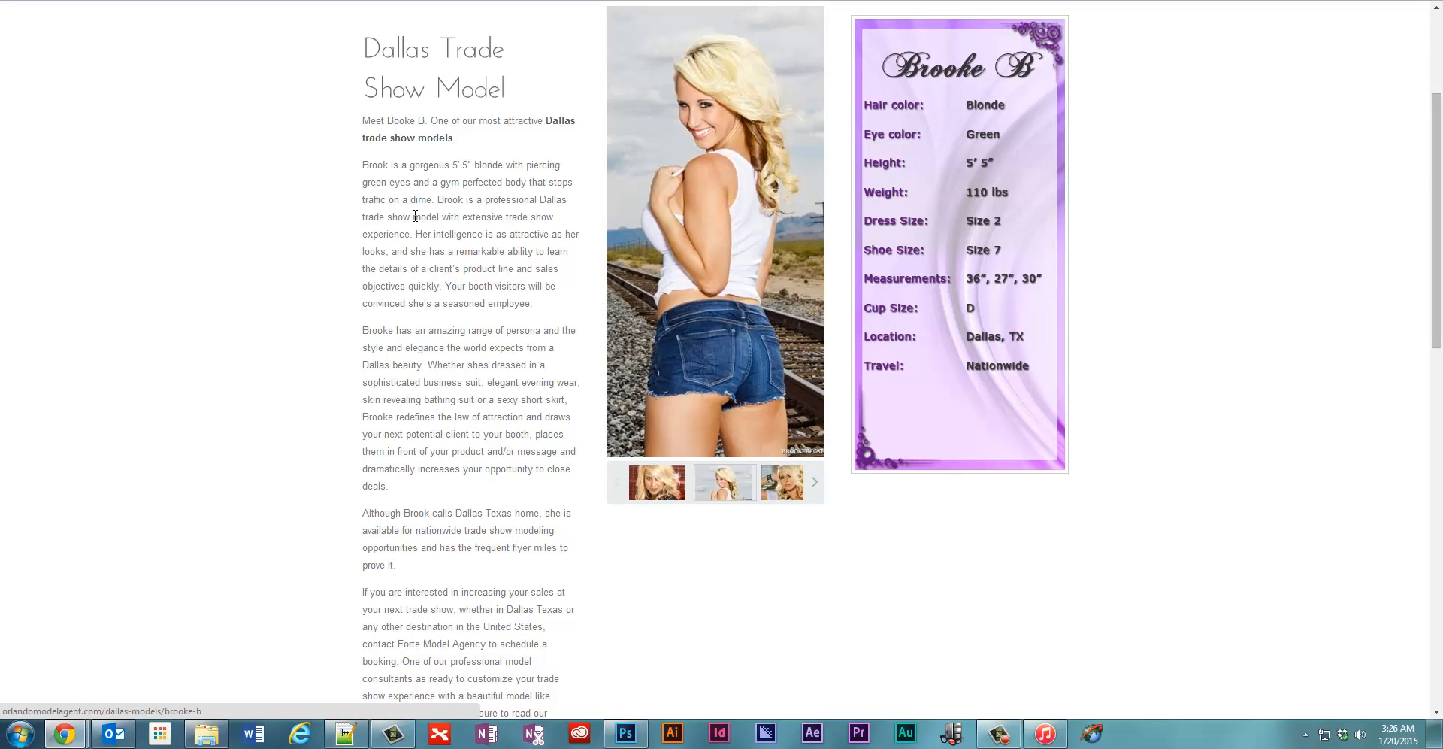
scroll(394, 211, "down", 6)
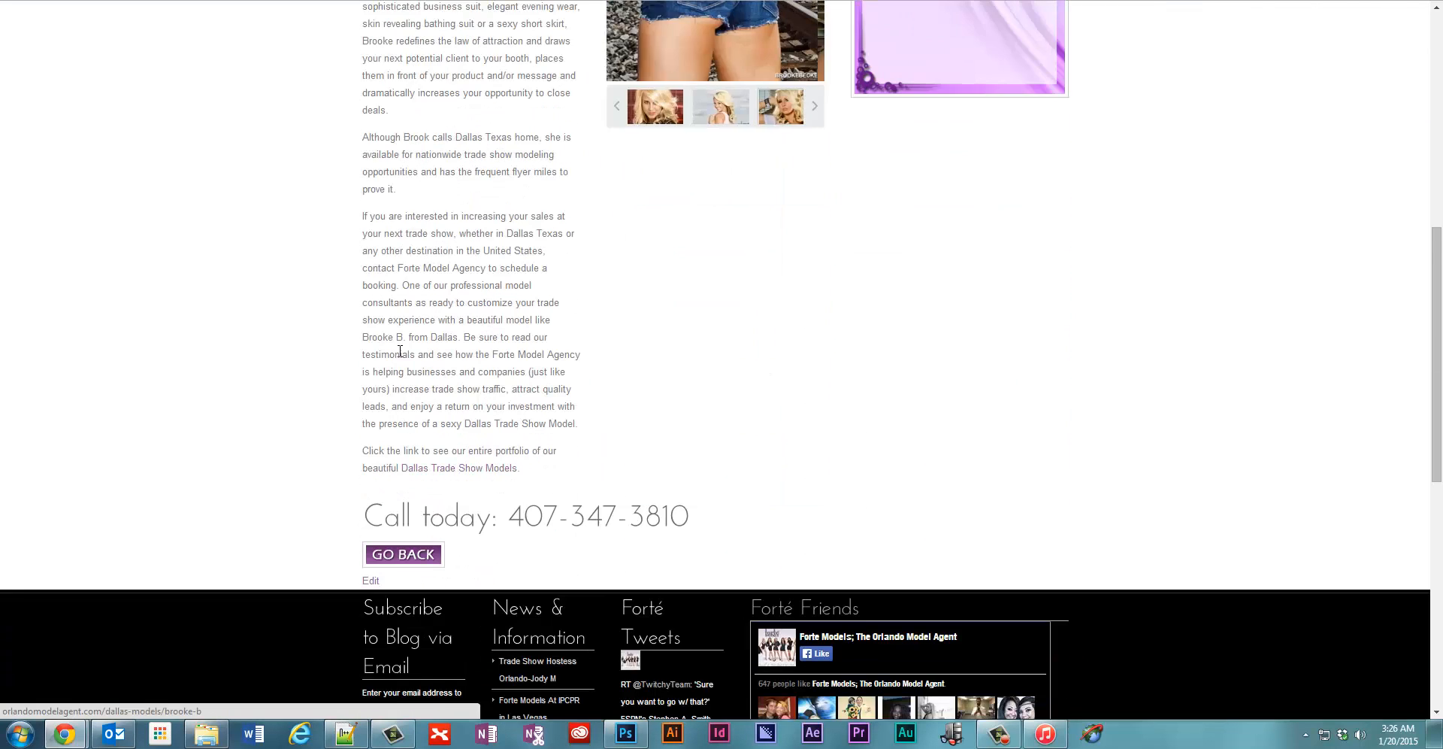
scroll(421, 371, "up", 7)
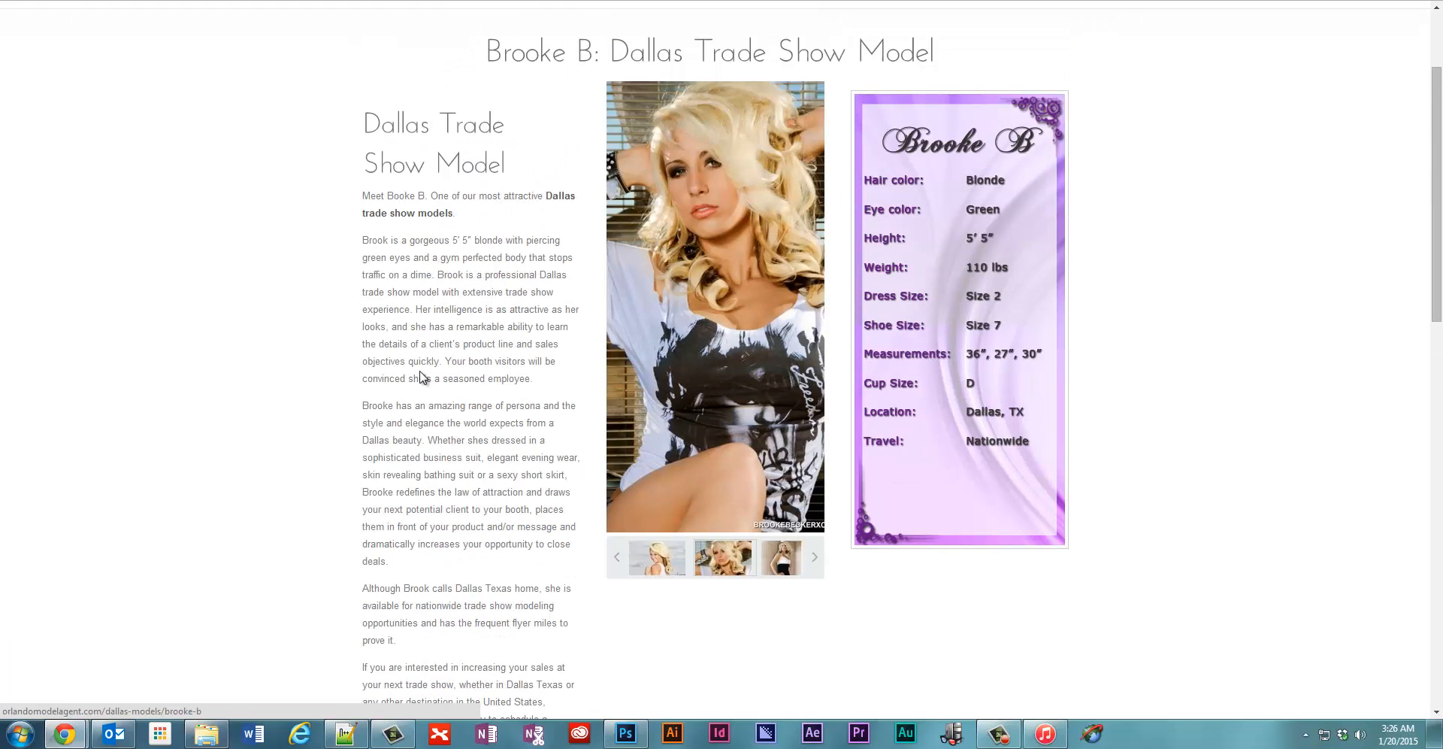
scroll(306, 304, "down", 2)
scroll(306, 304, "up", 2)
scroll(304, 307, "down", 2)
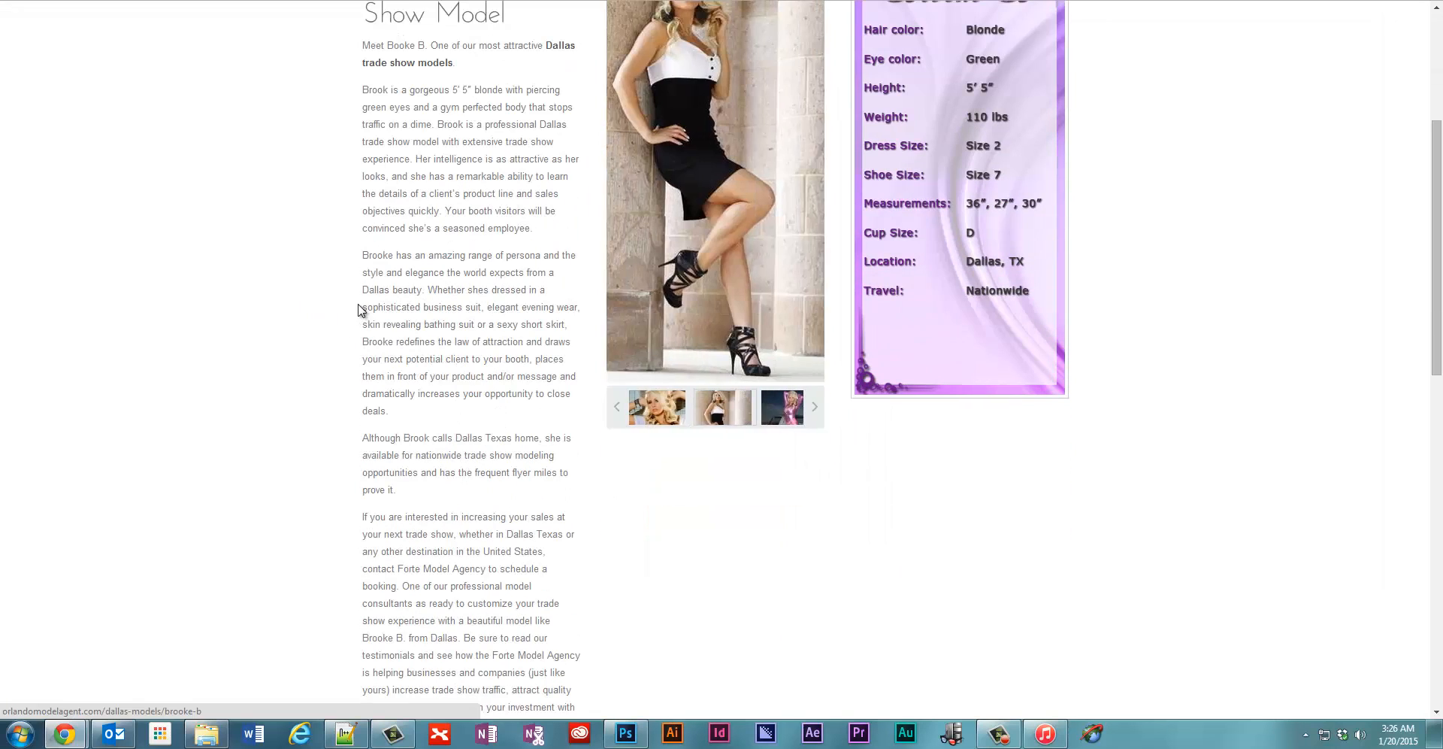
scroll(360, 313, "up", 2)
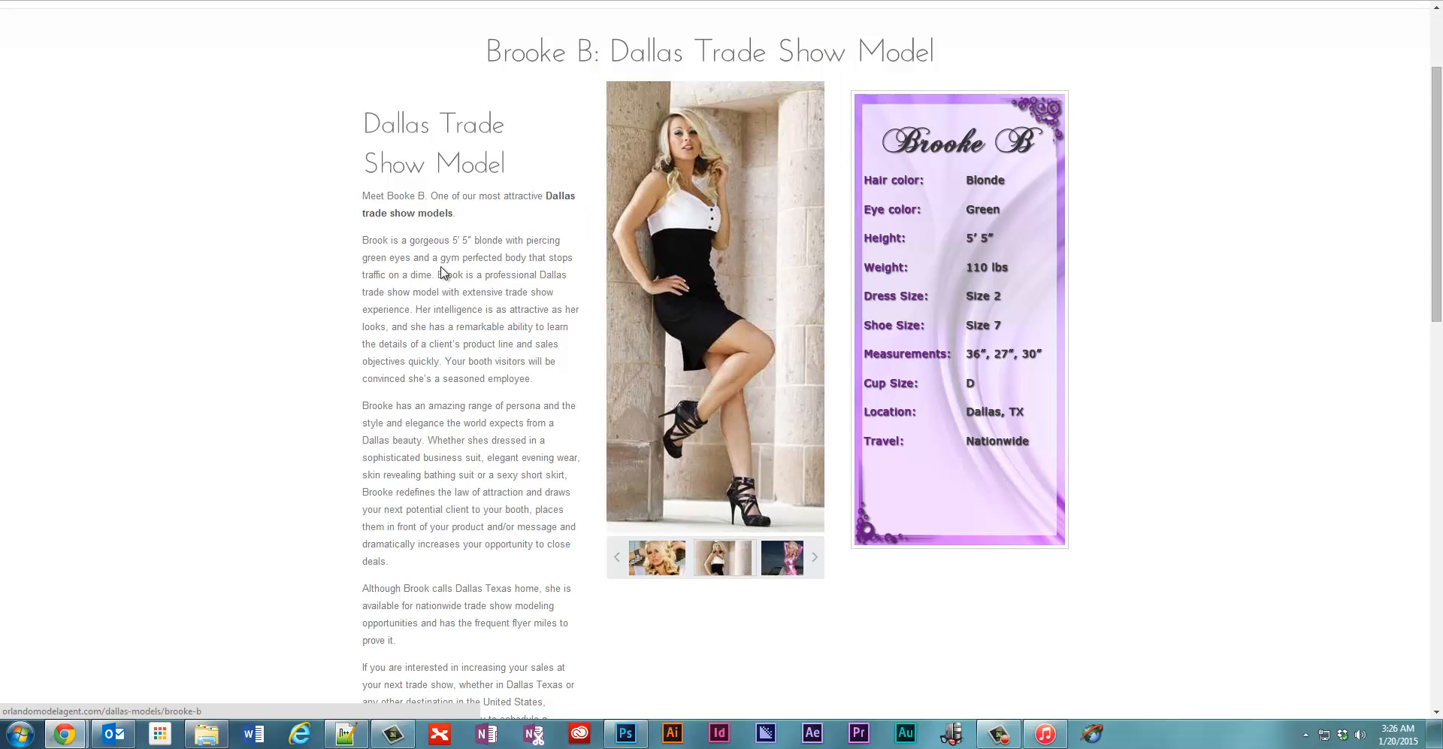
scroll(466, 376, "up", 2)
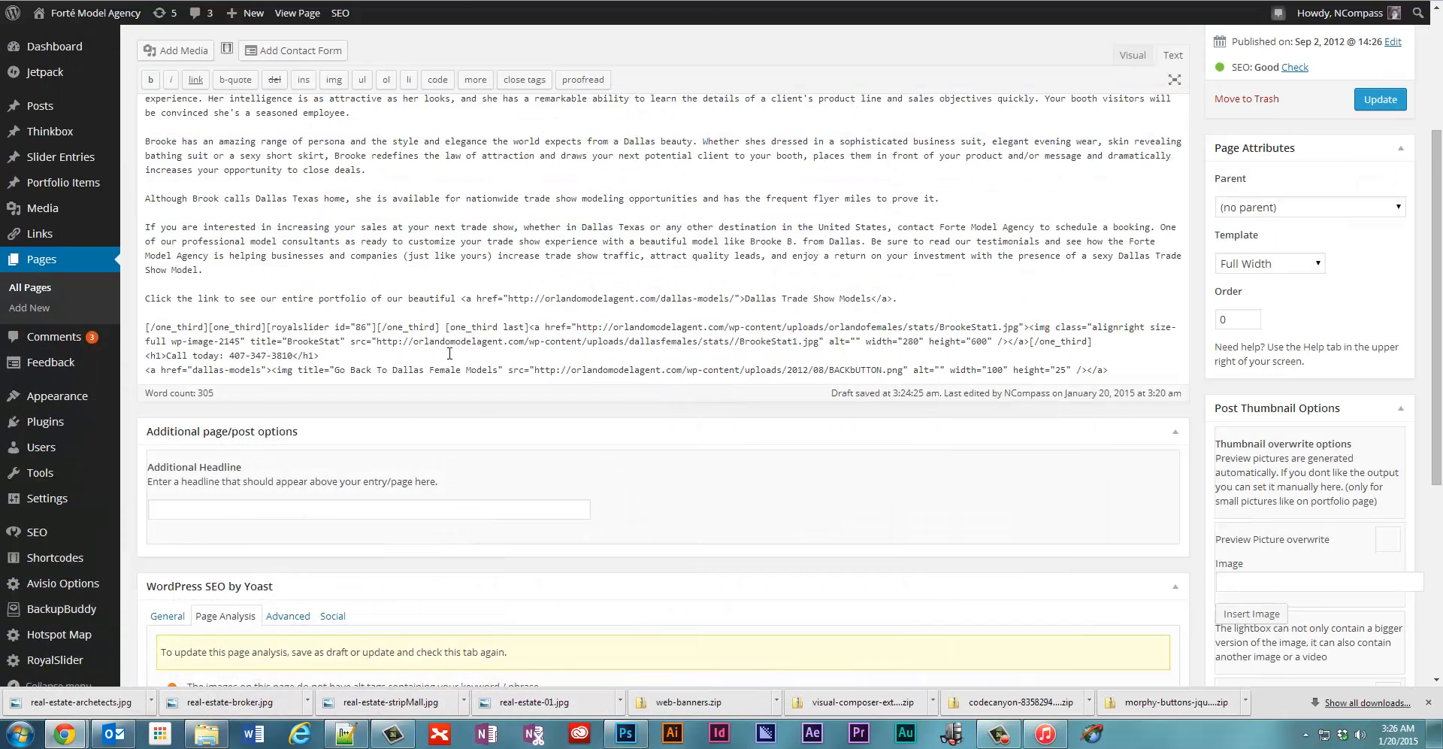
Return to the WordPress page editor, show Yoast's general SEO settings, and review the focus keyword and its usage.
scroll(450, 353, "down", 5)
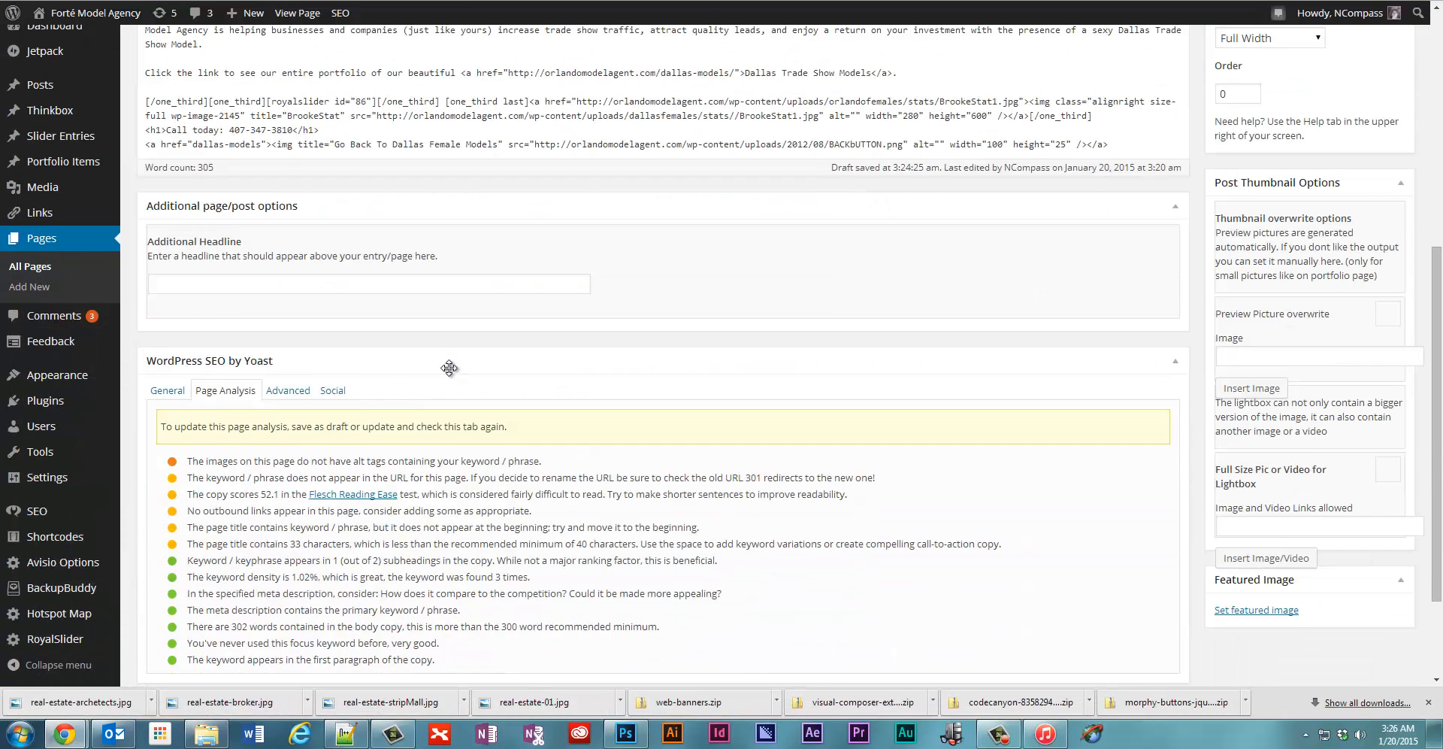
left_click(167, 253)
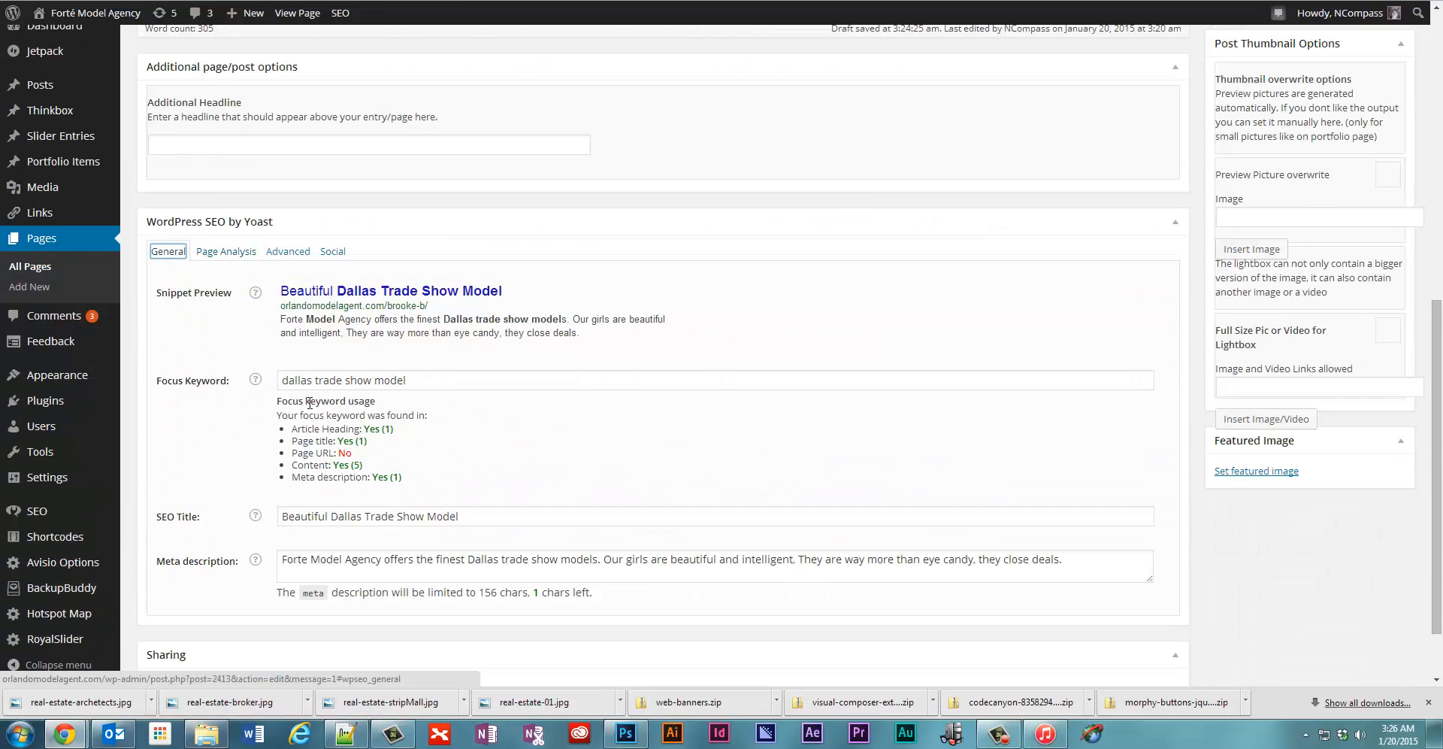
left_click(406, 379)
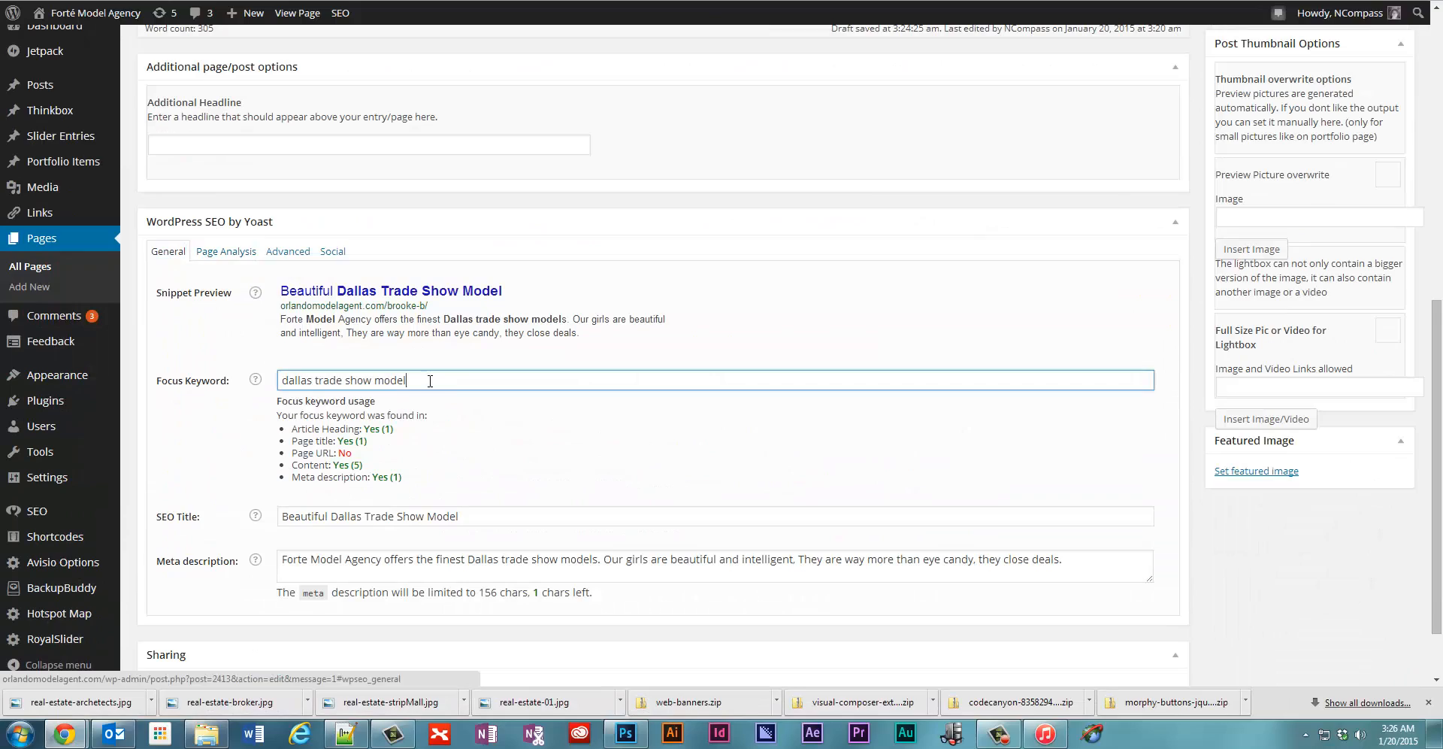
left_click(557, 442)
Compare the page title, permalink and content code with Yoast's snippet preview, focus keyword usage, SEO title and meta description.
scroll(547, 450, "up", 7)
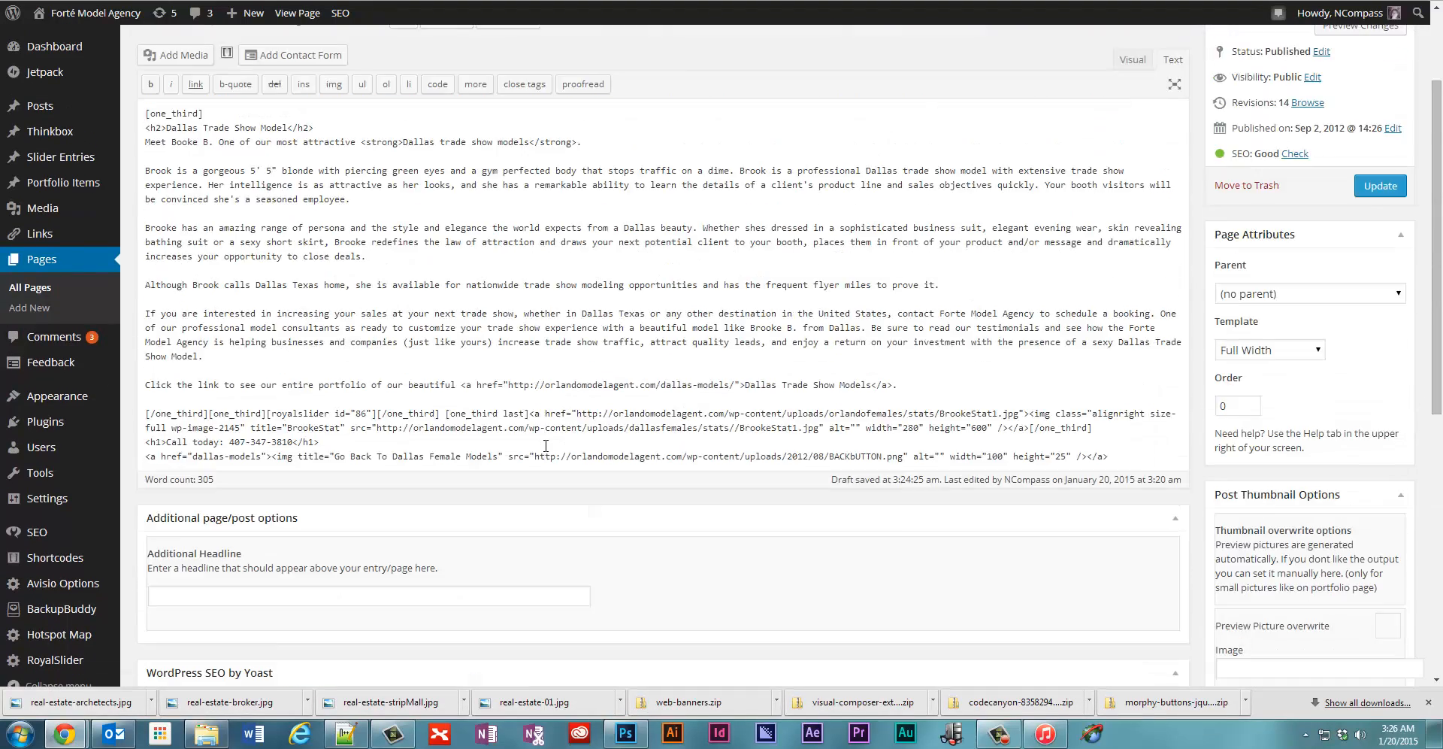
scroll(547, 450, "down", 5)
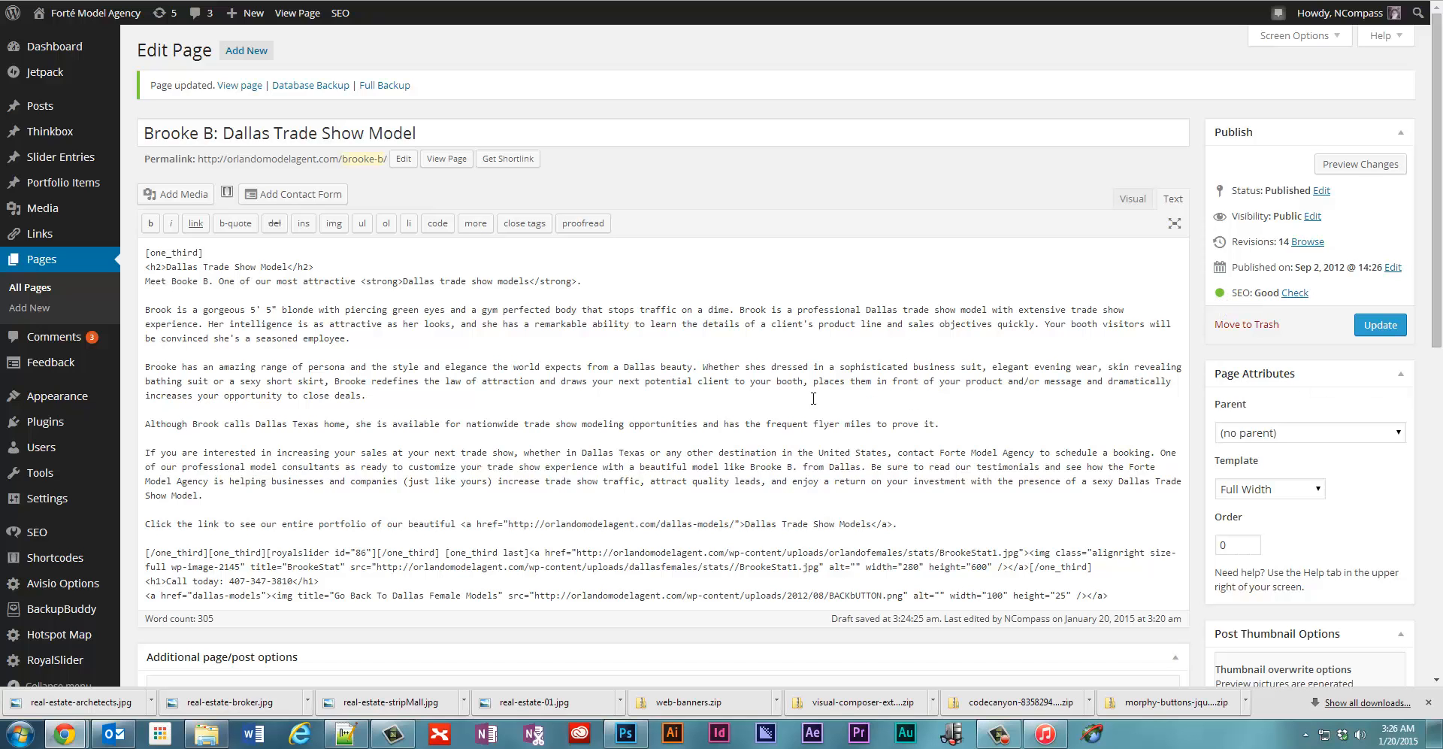
scroll(770, 392, "down", 3)
scroll(779, 398, "up", 2)
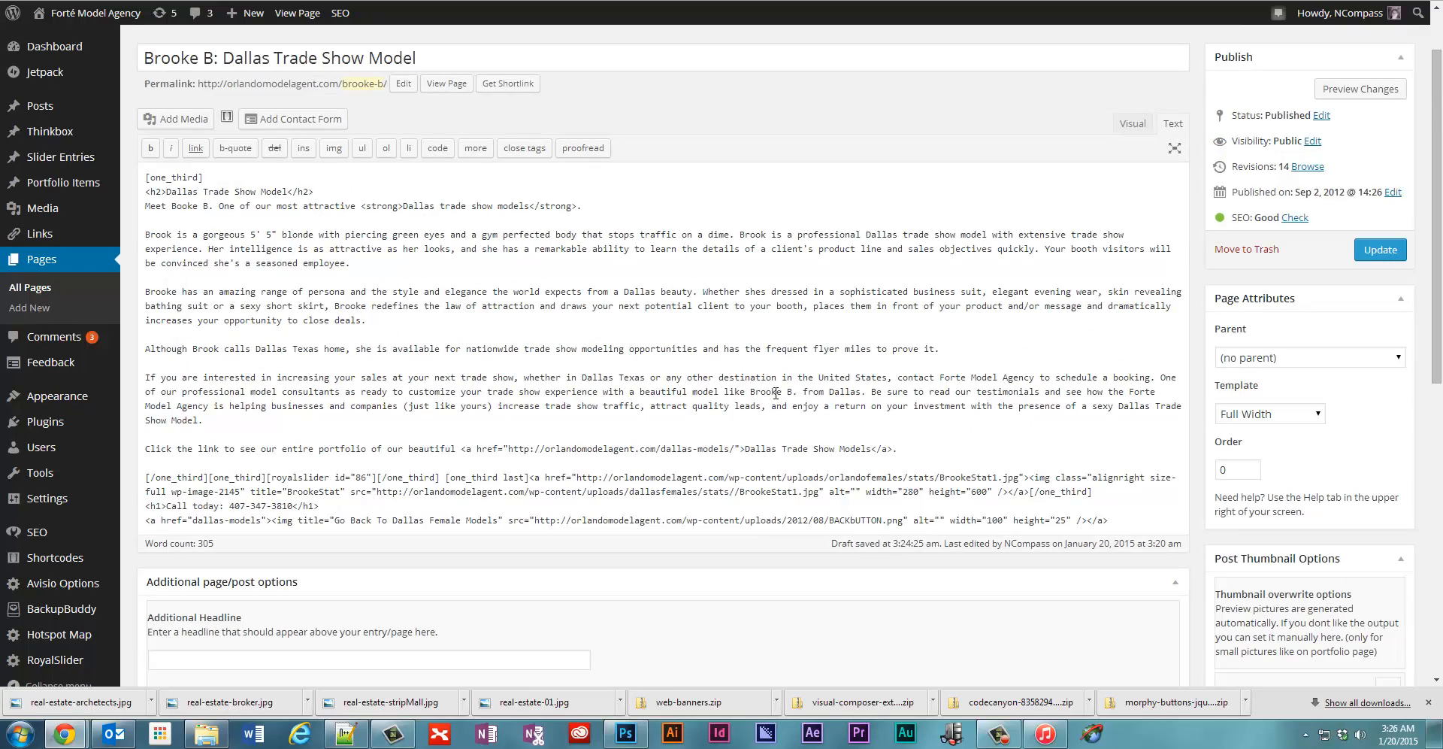
scroll(508, 380, "down", 2)
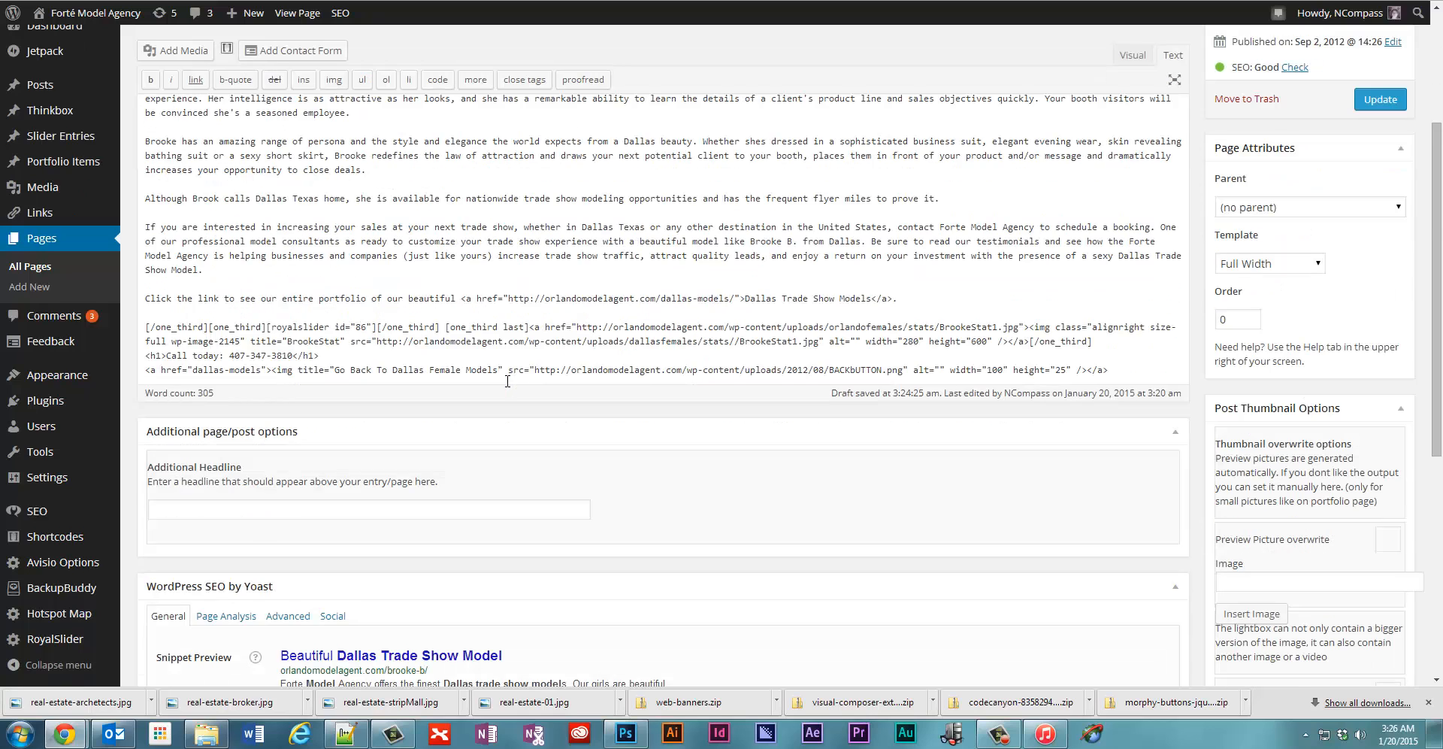
scroll(508, 382, "down", 5)
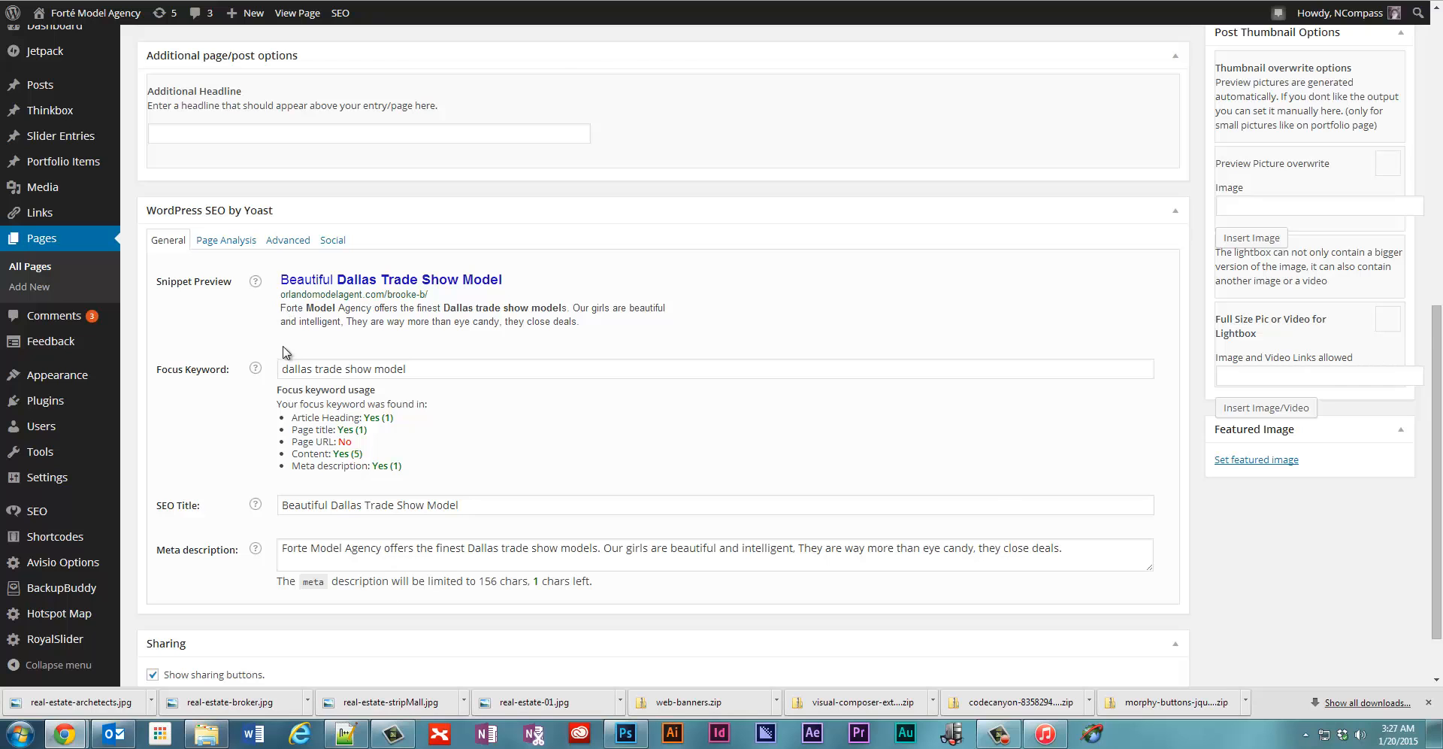
scroll(263, 365, "down", 1)
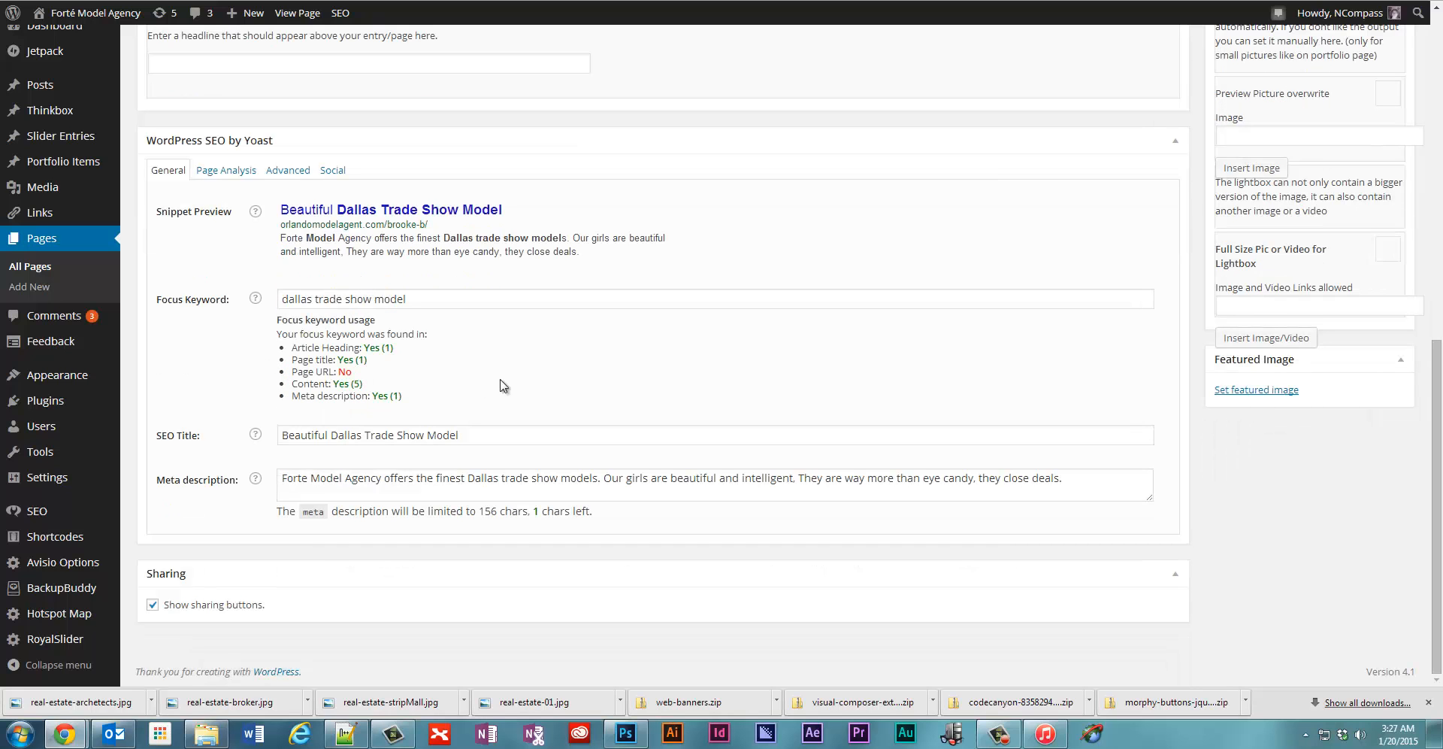
scroll(757, 388, "up", 8)
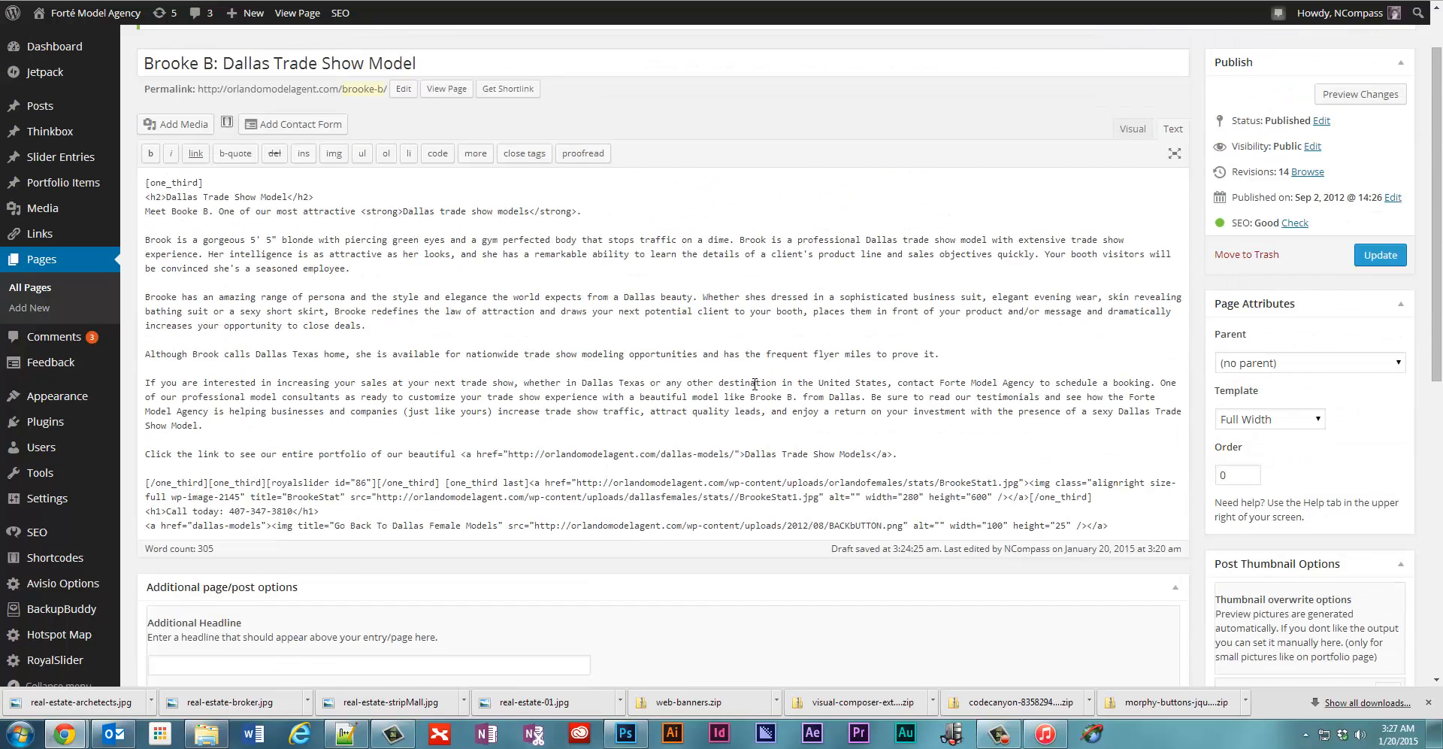
scroll(754, 384, "up", 1)
scroll(707, 404, "down", 3)
scroll(599, 316, "up", 2)
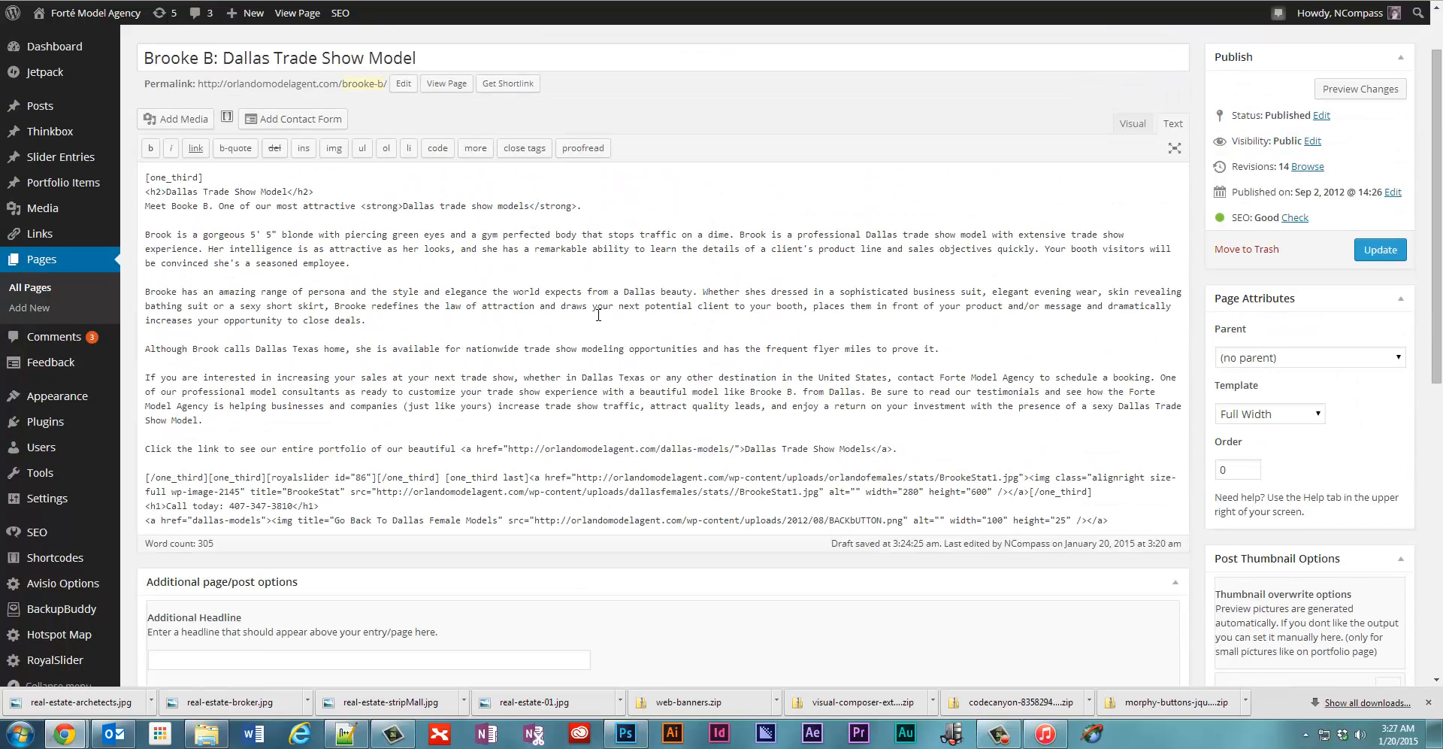